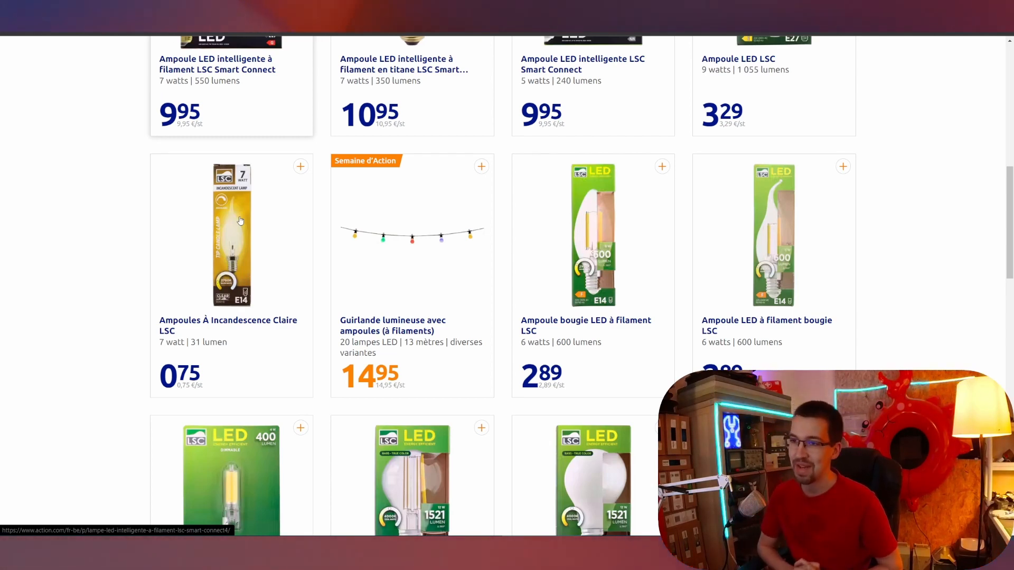
Scroll up through the Action web store's list of LSC bulbs.
scroll(241, 221, up, 4)
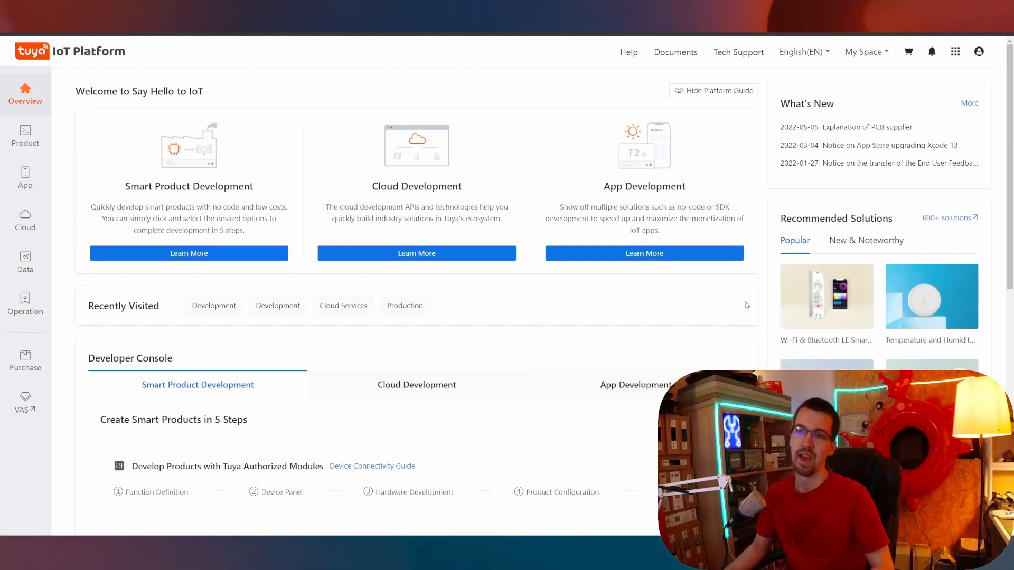
Start a new cloud project with industry Smart Home and development method Custom.
mouse_move(18, 231)
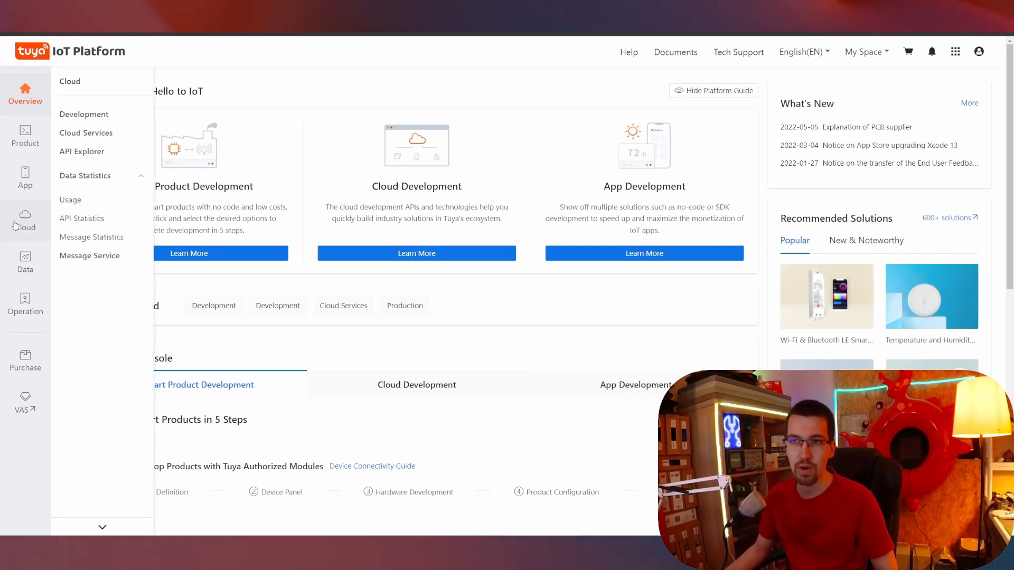
click(82, 117)
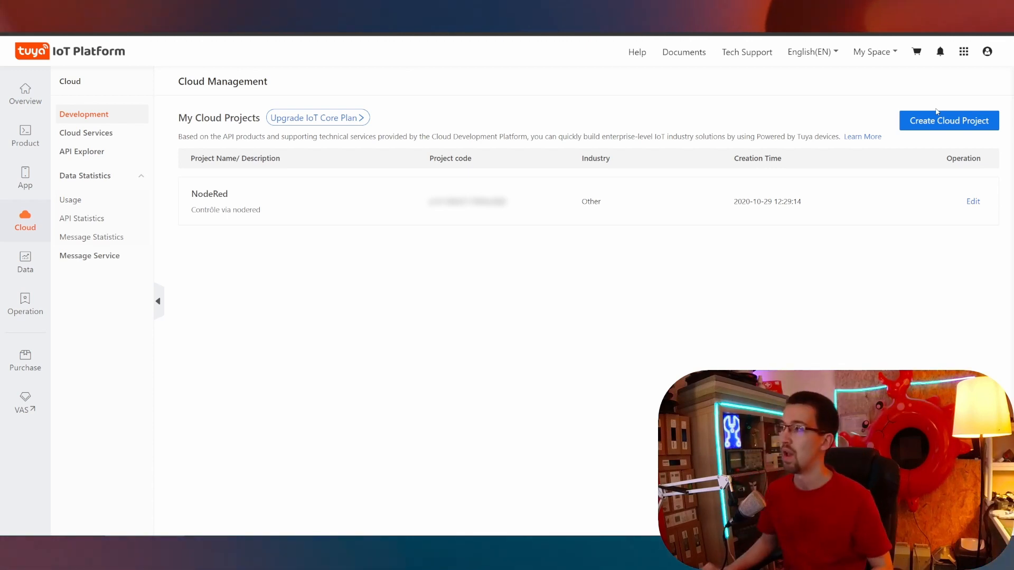
click(935, 120)
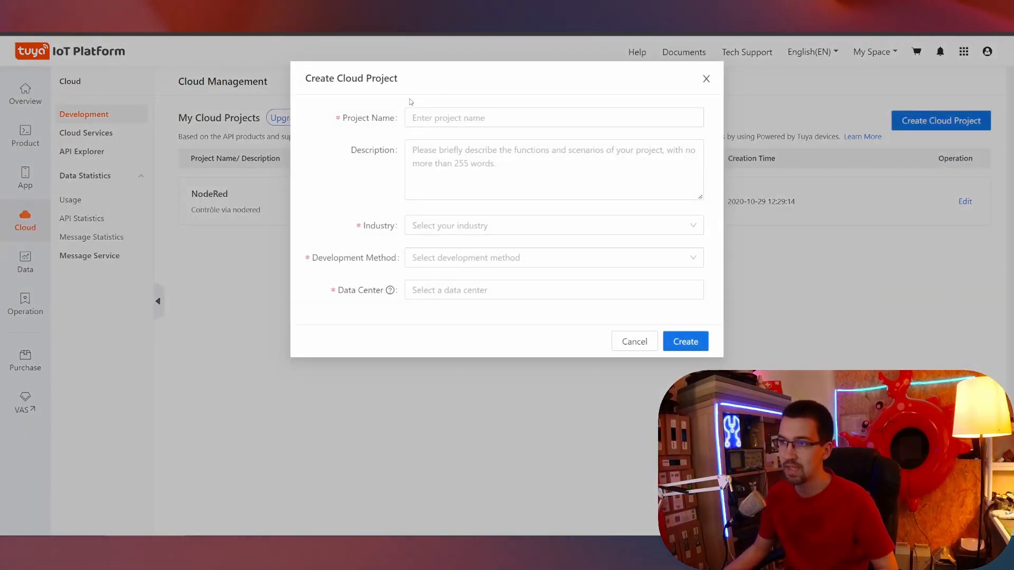
click(432, 232)
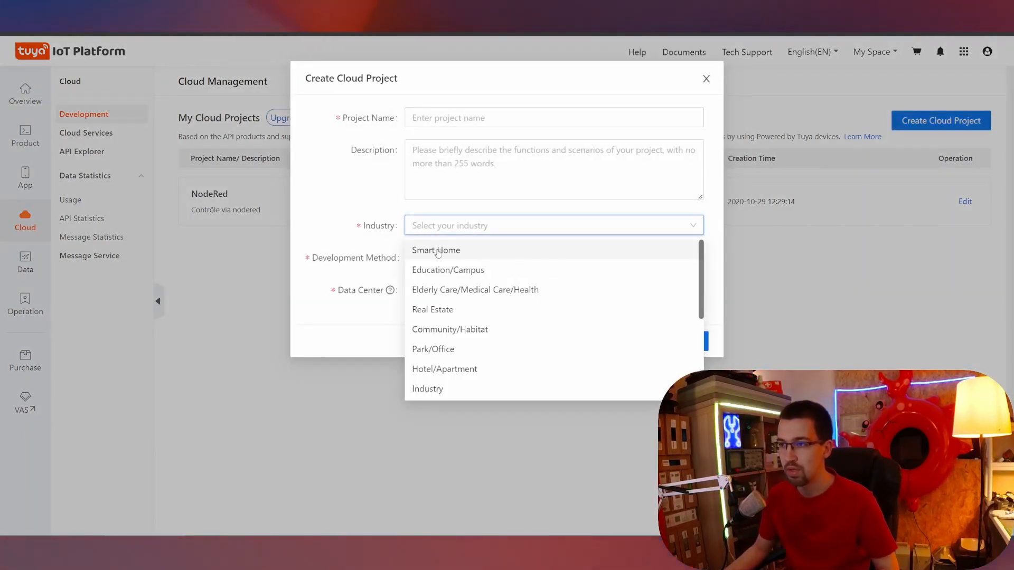
click(420, 250)
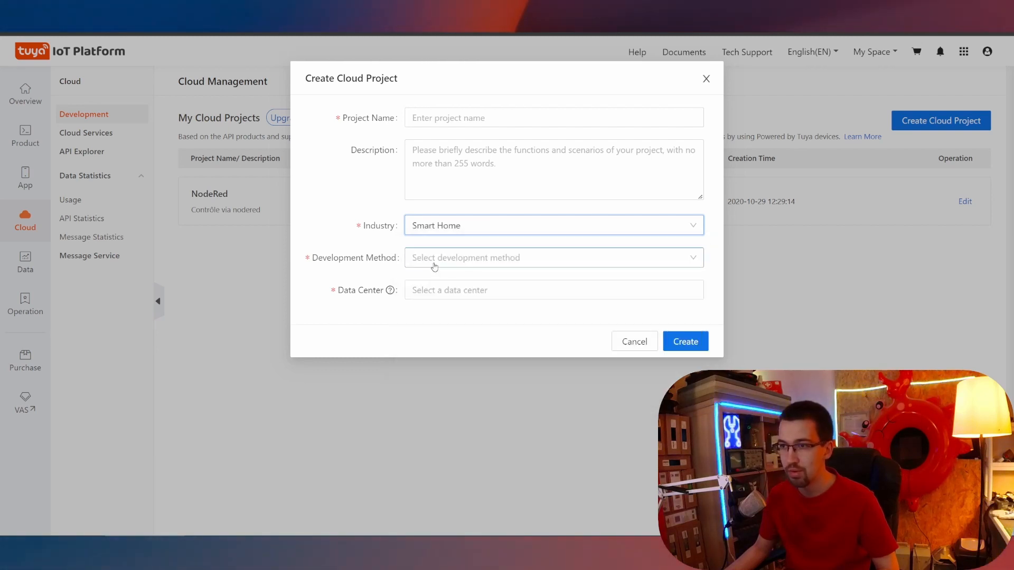
click(434, 262)
click(436, 295)
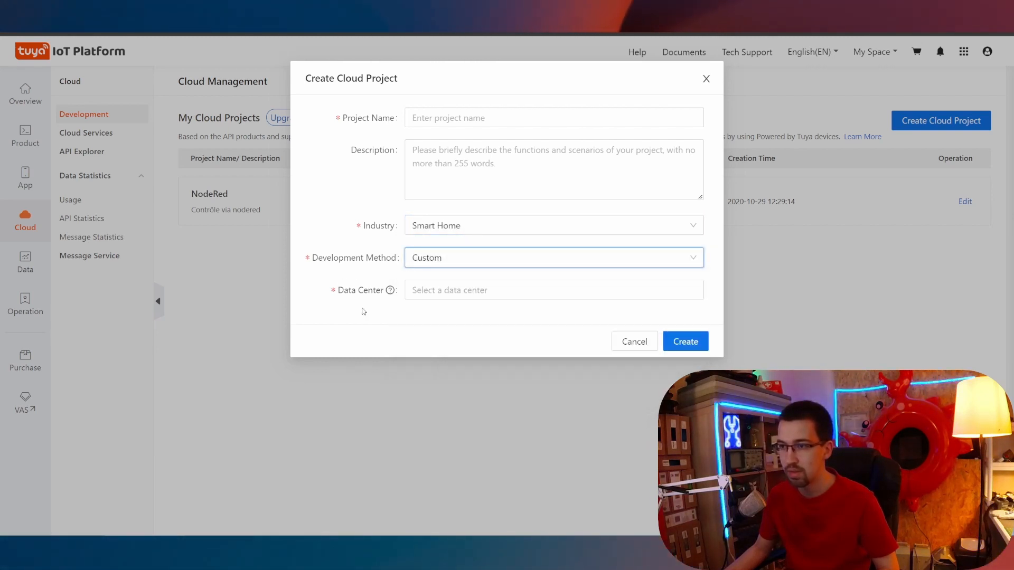
Cancel the new-project form without picking a data center and open the NodeRed project.
click(448, 289)
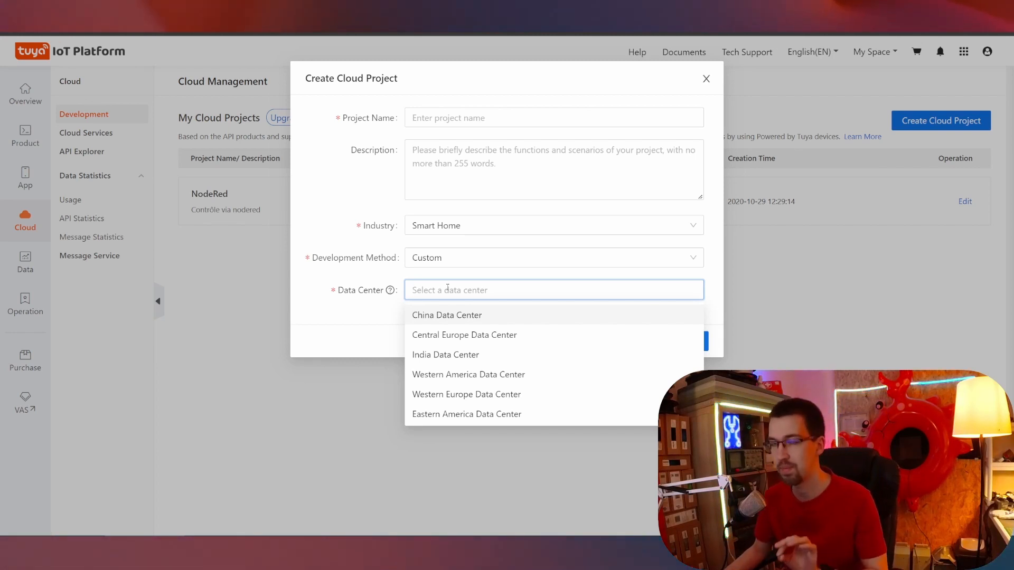
click(335, 288)
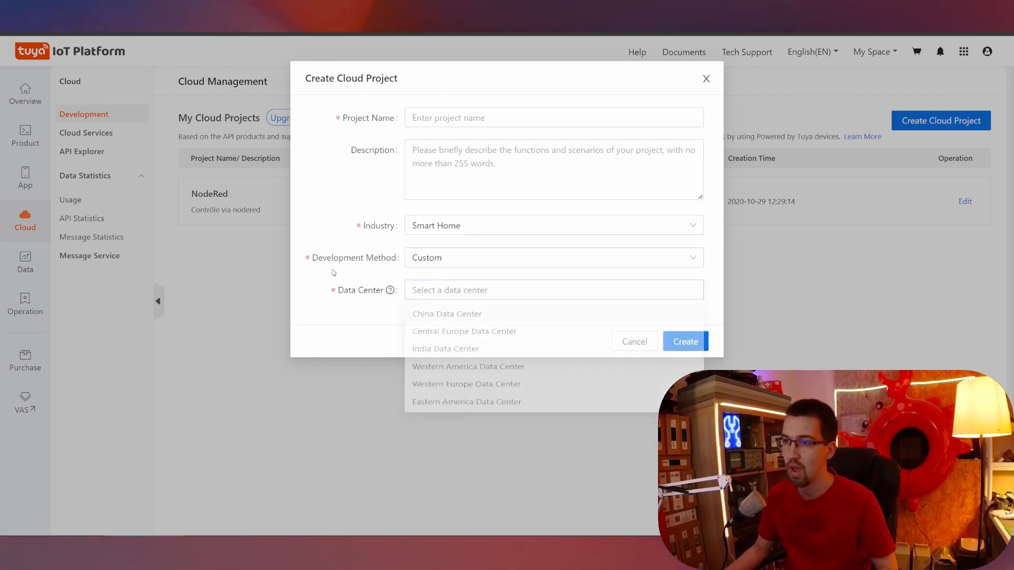
click(635, 343)
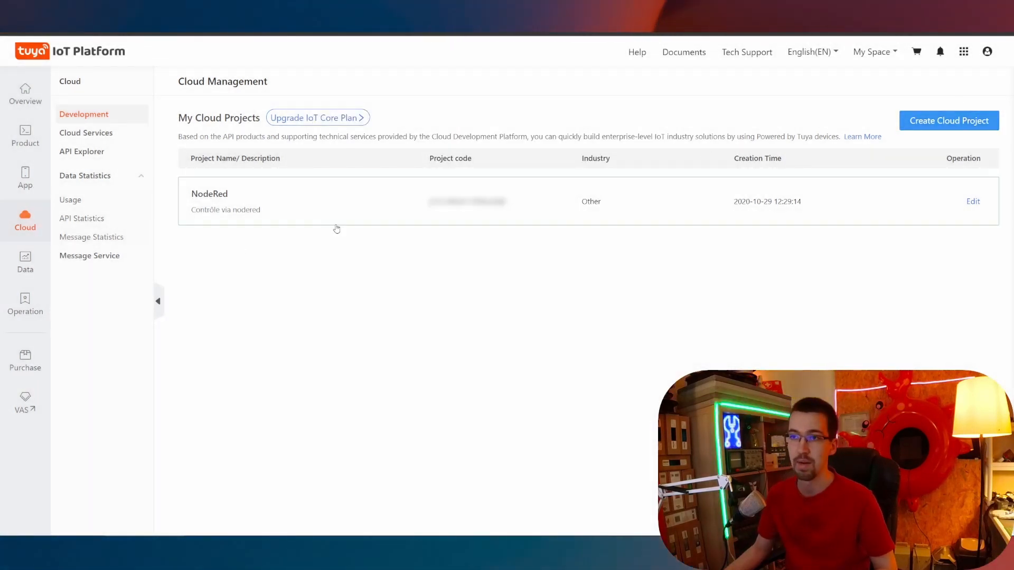
click(275, 215)
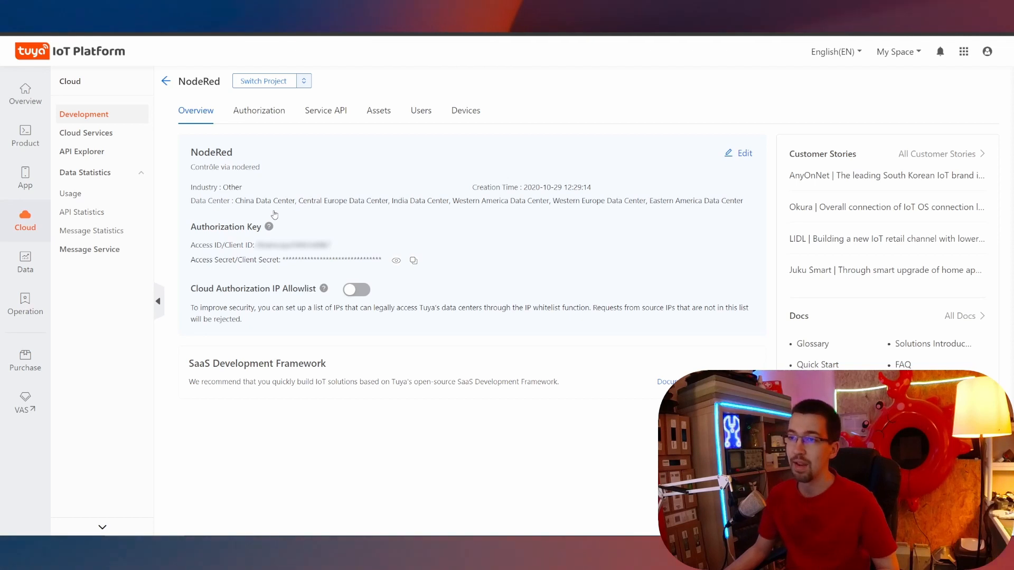
Show the NodeRed project's Service API tab listing IoT Core, Authorization and two other services.
click(318, 116)
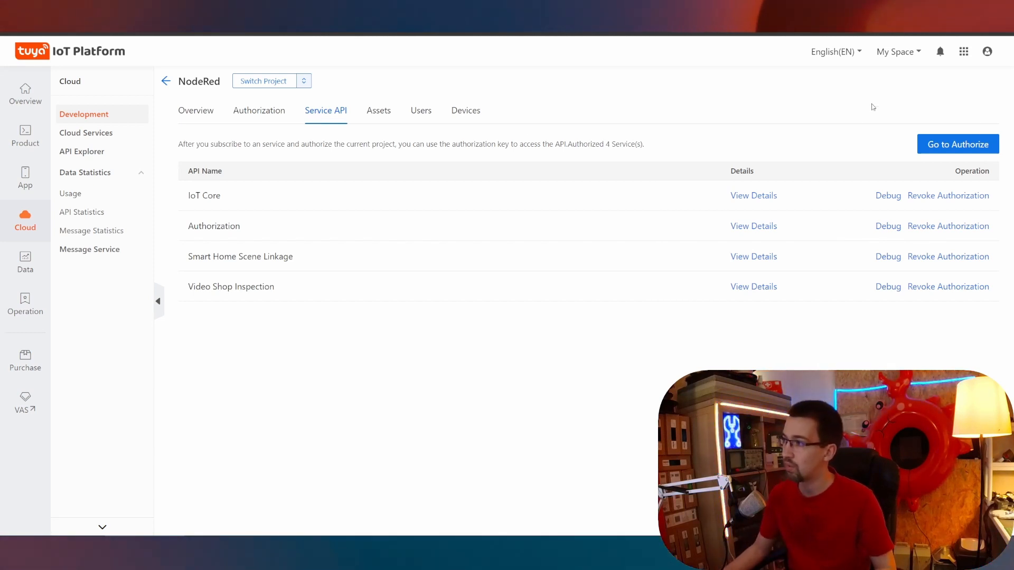
click(971, 147)
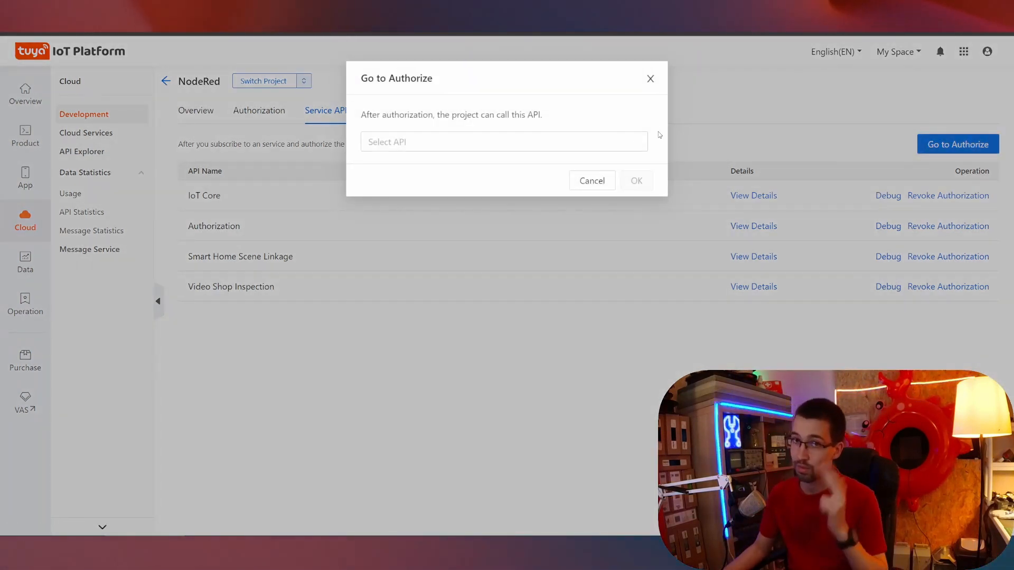
click(448, 147)
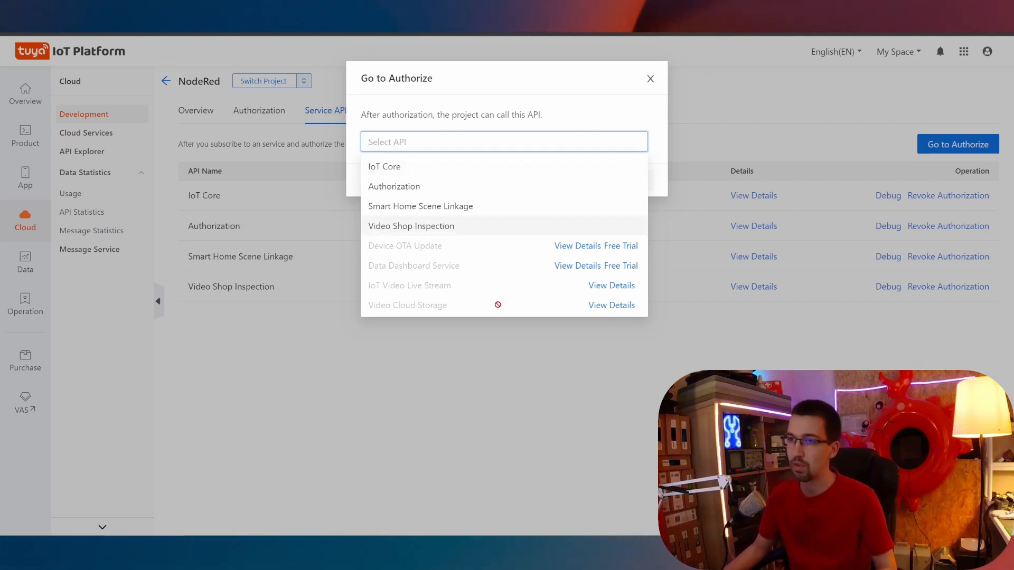
click(650, 79)
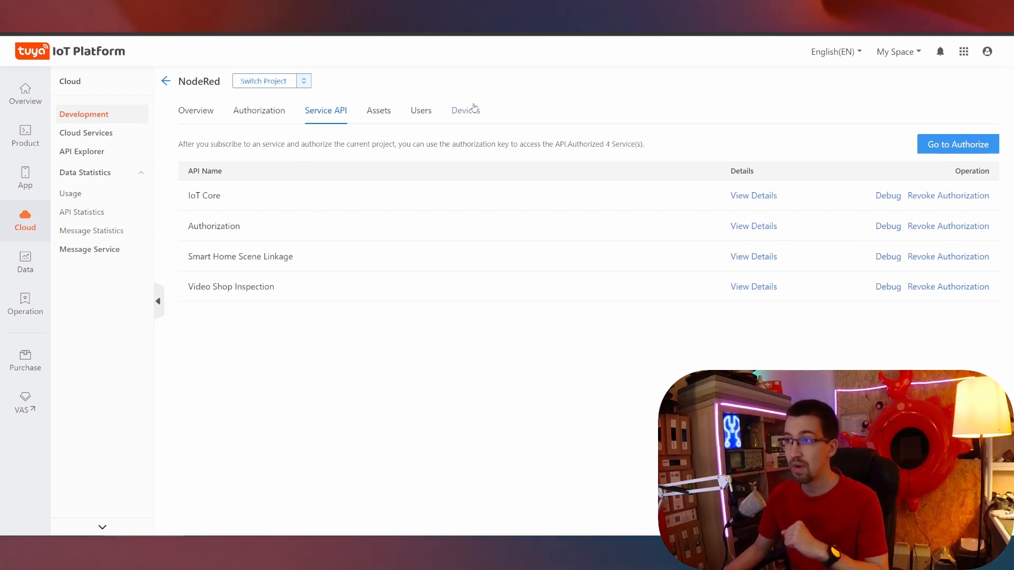
View the project's Devices tab, check the linked Tuya app account, then return to All Devices.
click(455, 128)
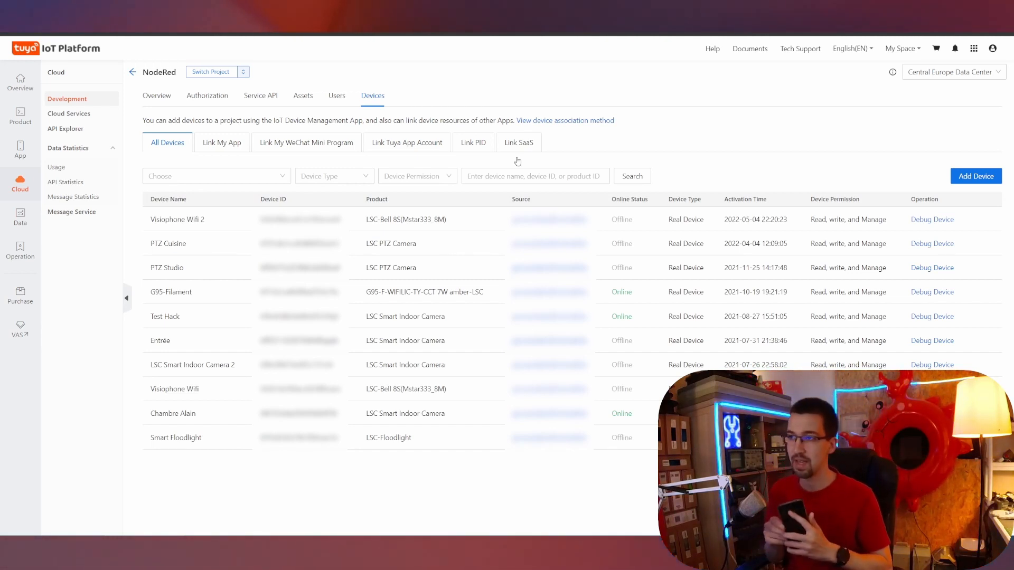
click(397, 143)
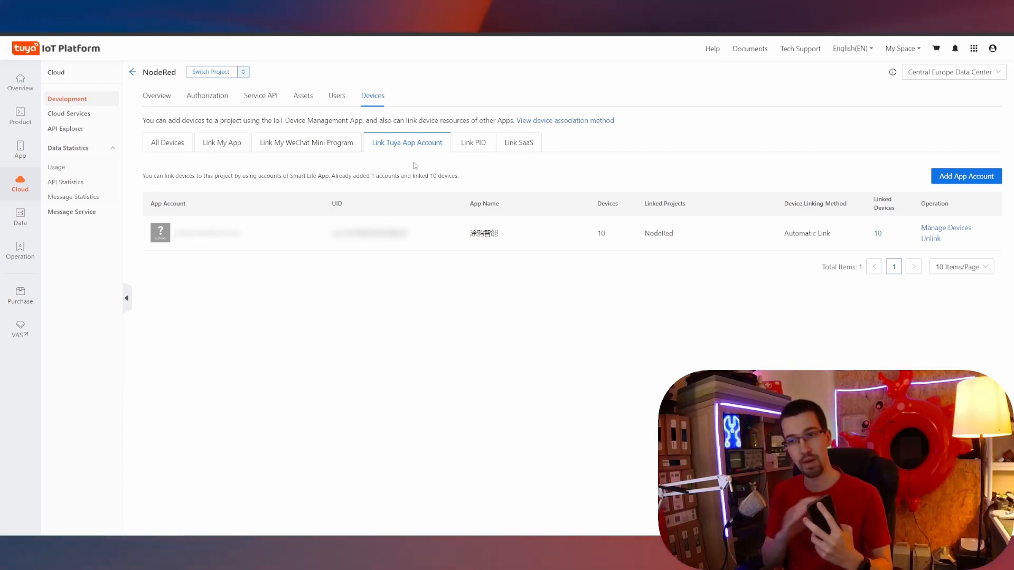
click(181, 144)
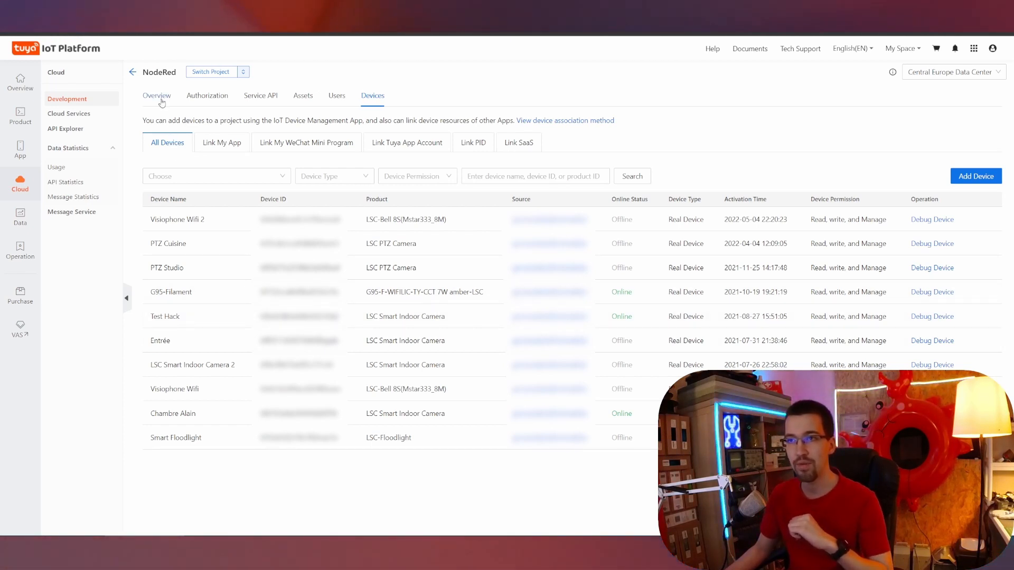
Return to the NodeRed project's Overview page.
click(161, 99)
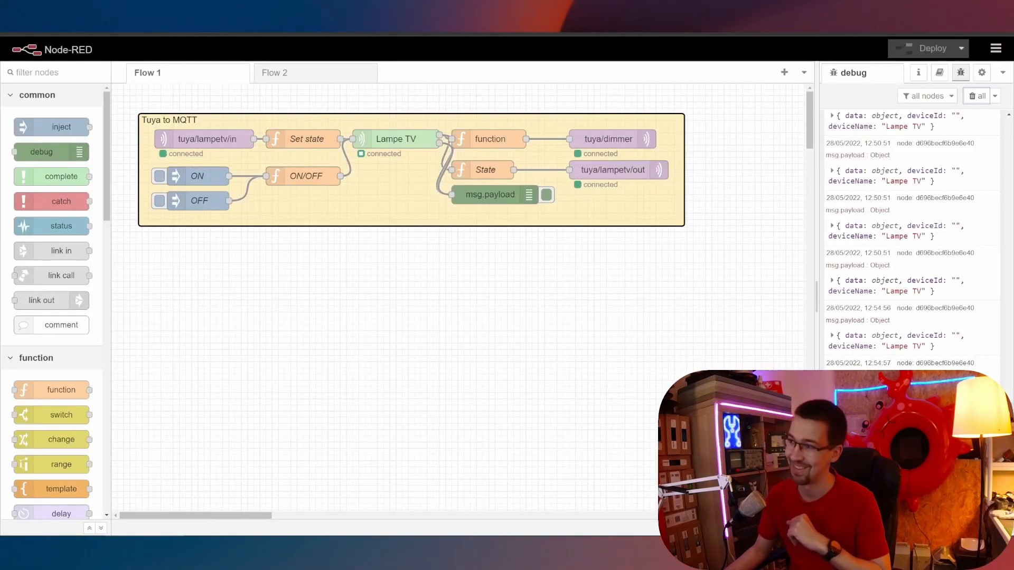
Clear the debug messages and search the palette manager's Install list for tuya modules.
click(977, 95)
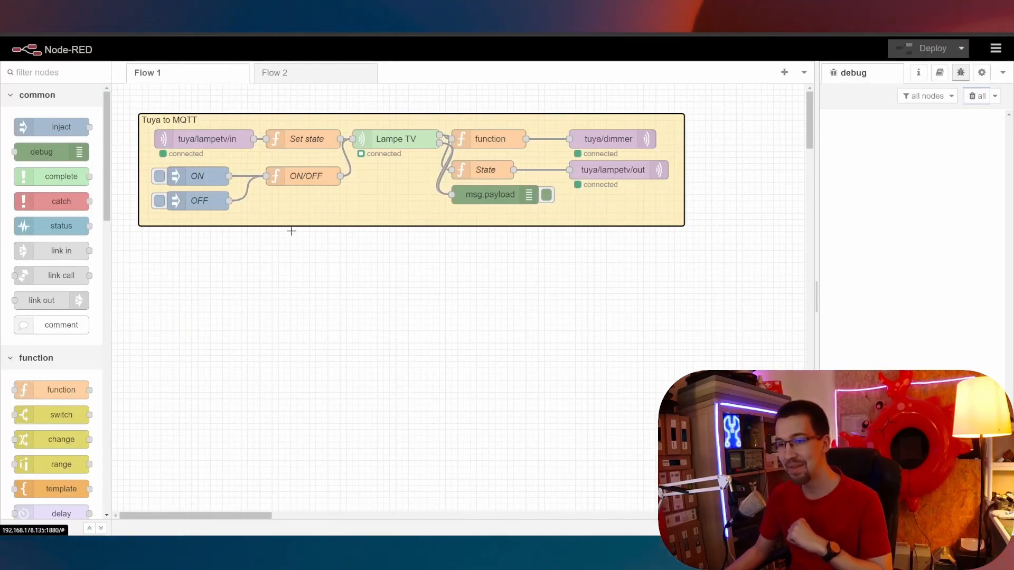
scroll(63, 358, down, 15)
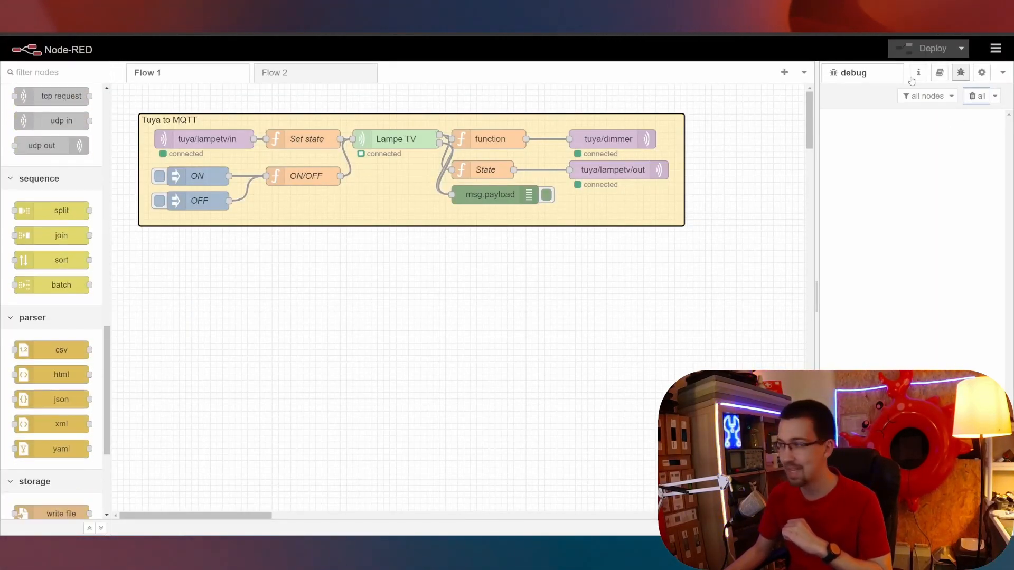
click(996, 48)
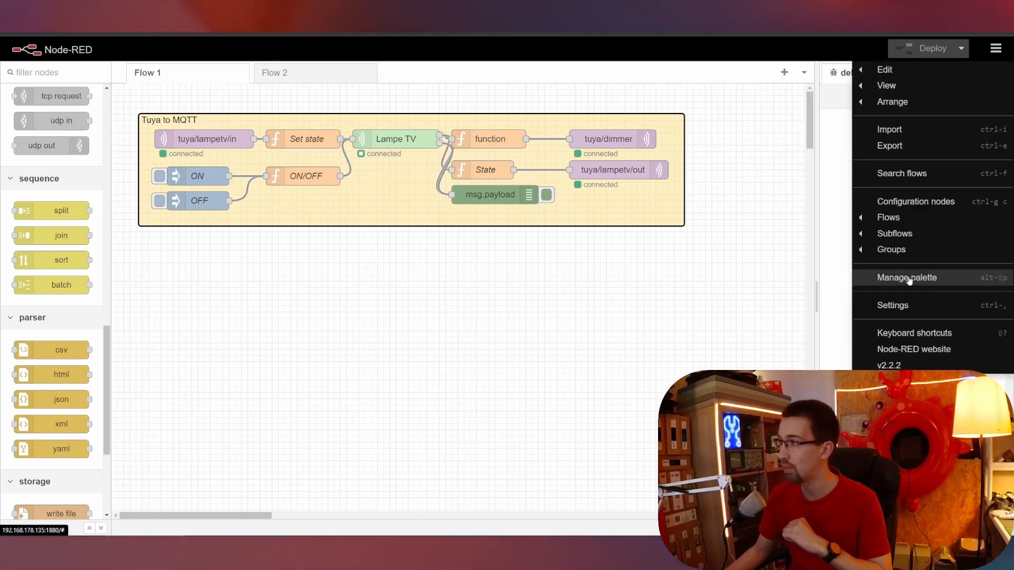
click(909, 278)
click(642, 130)
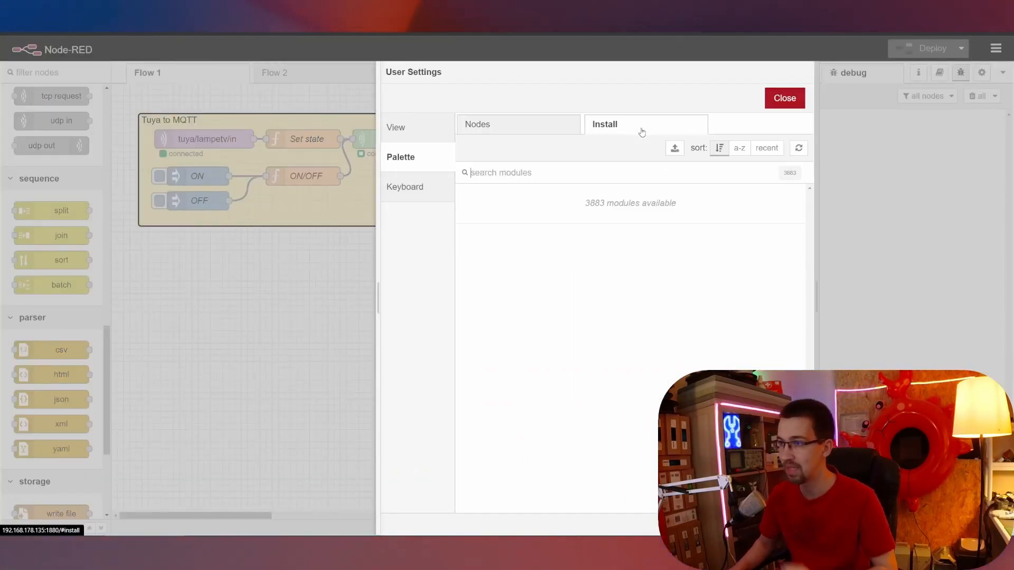
text(tuya)
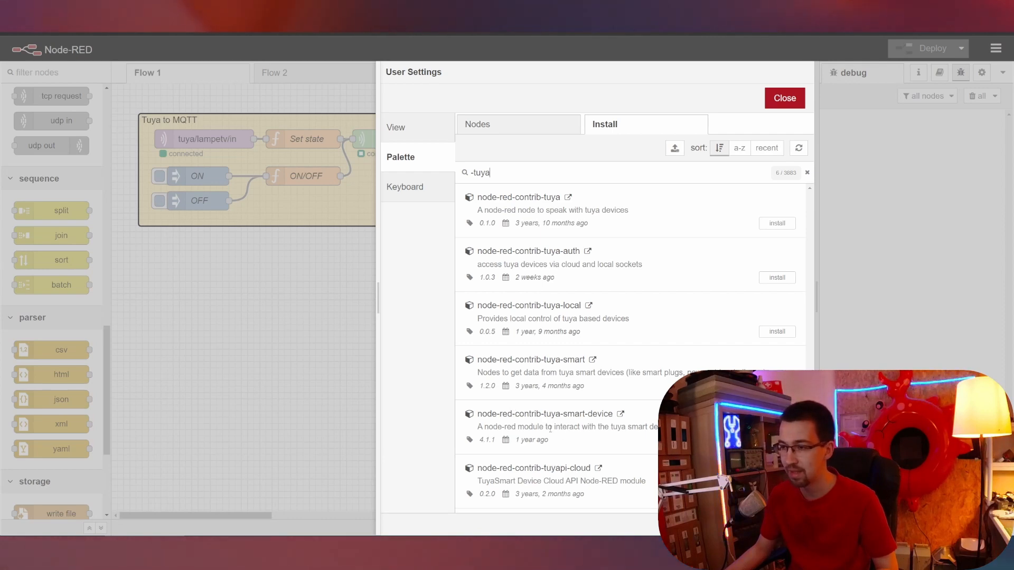
Review the node-red-contrib-tuya-smart-device library page, then close palette settings and find the smarthome nodes.
click(621, 416)
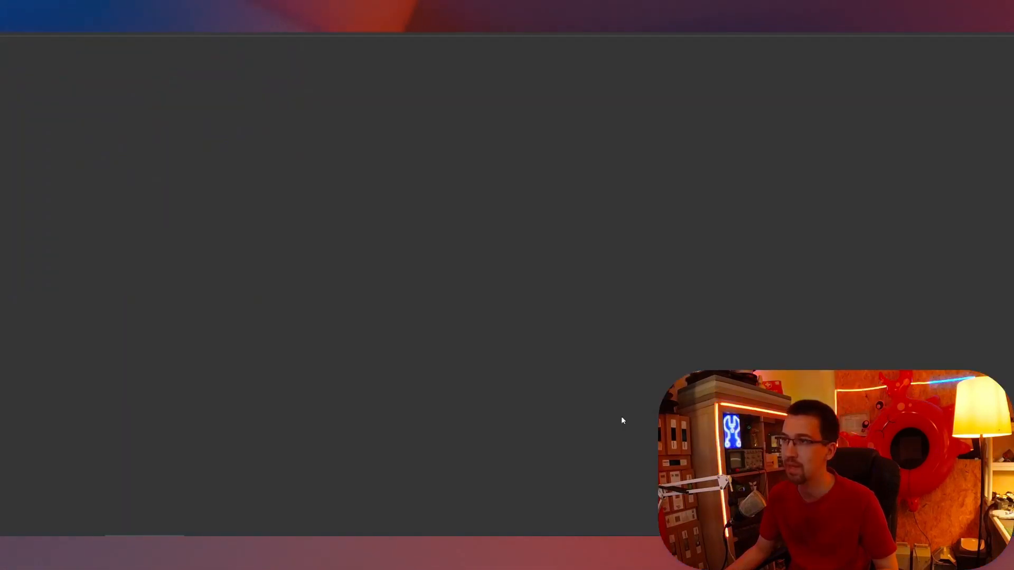
scroll(420, 279, down, 5)
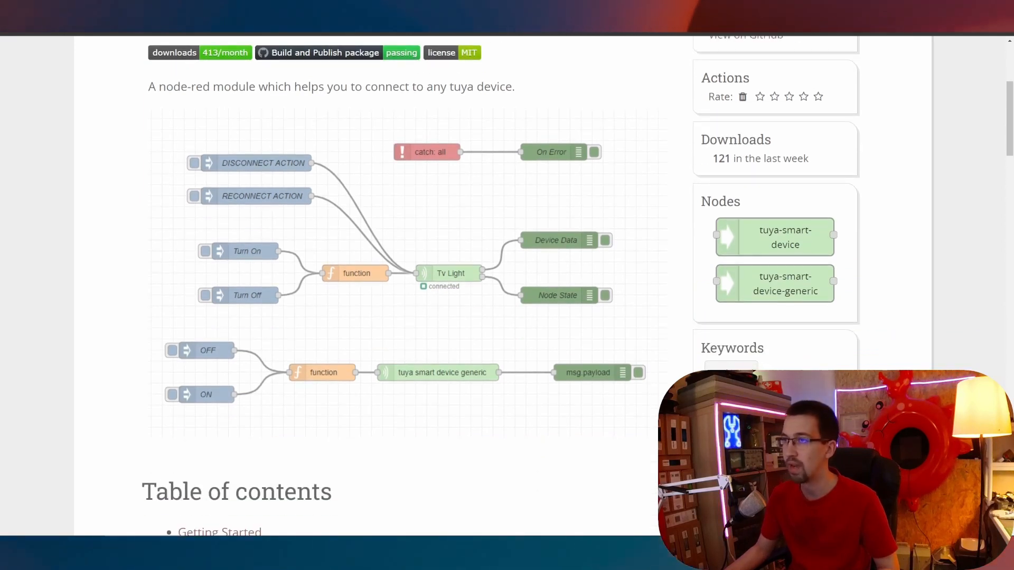
key(ctrl+w)
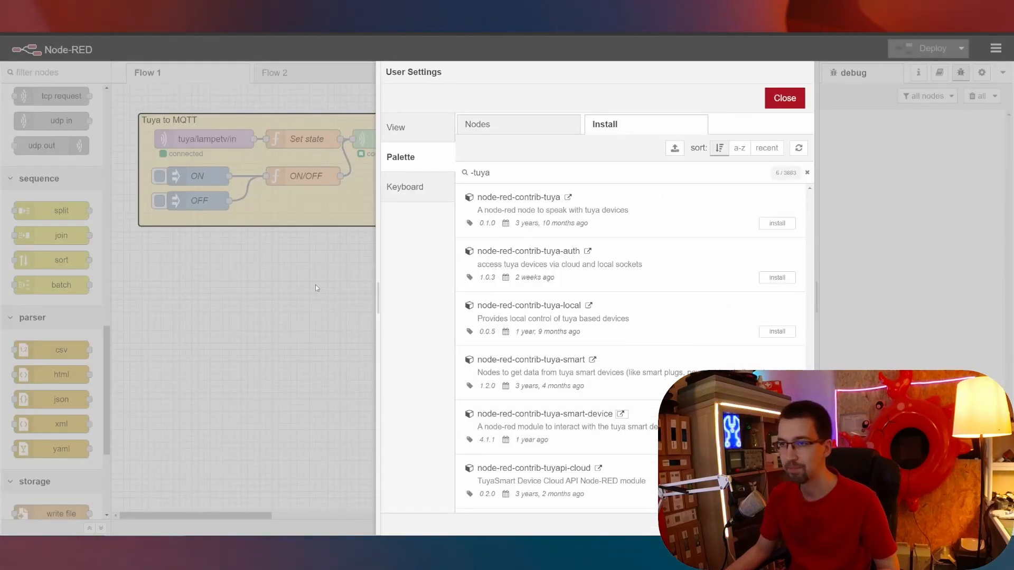
key(Escape)
scroll(60, 350, down, 4)
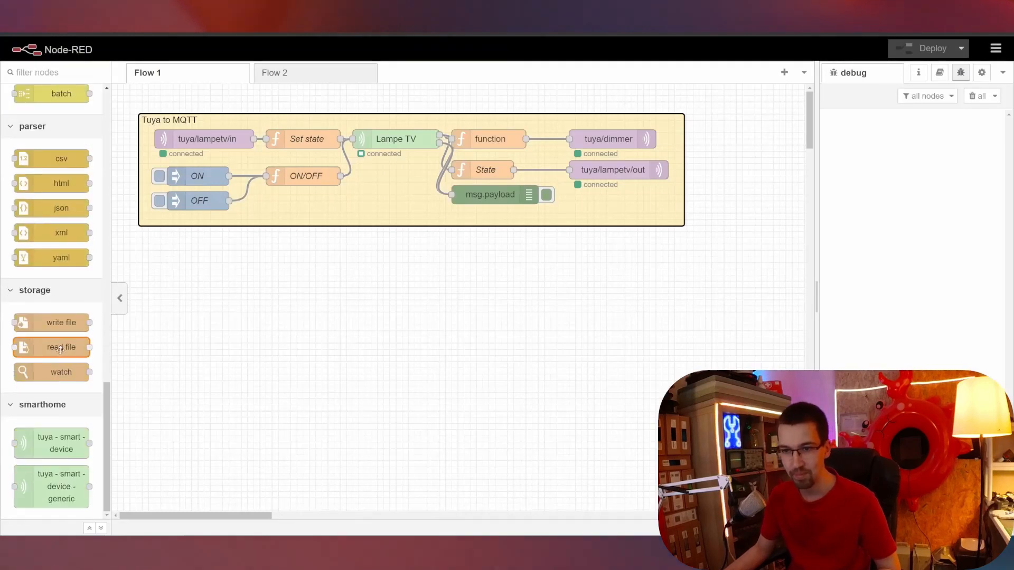
Place a tuya smart device node below the Tuya to MQTT group and inspect its Properties and Appearance.
drag(58, 442, 393, 313)
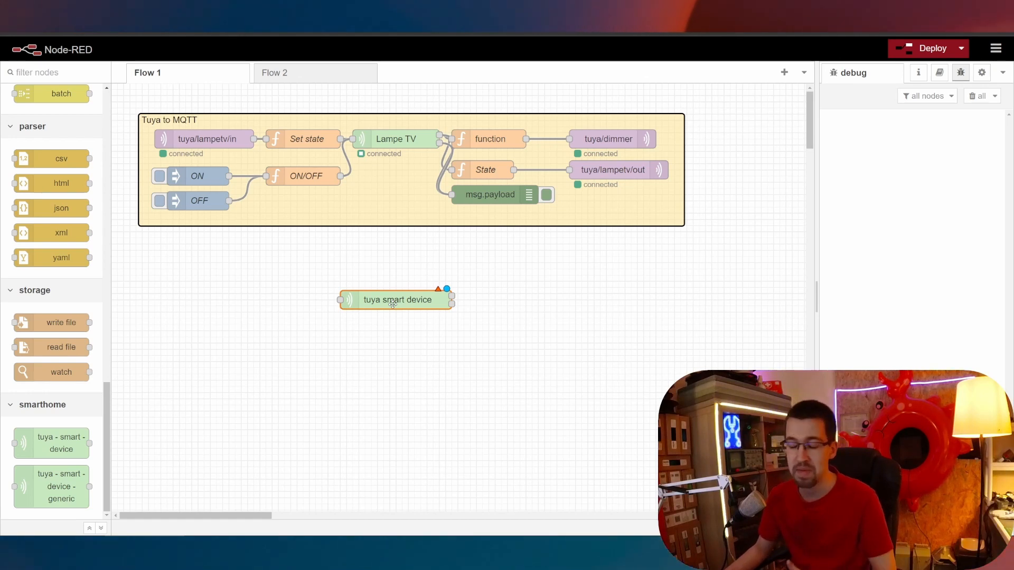
double_click(393, 304)
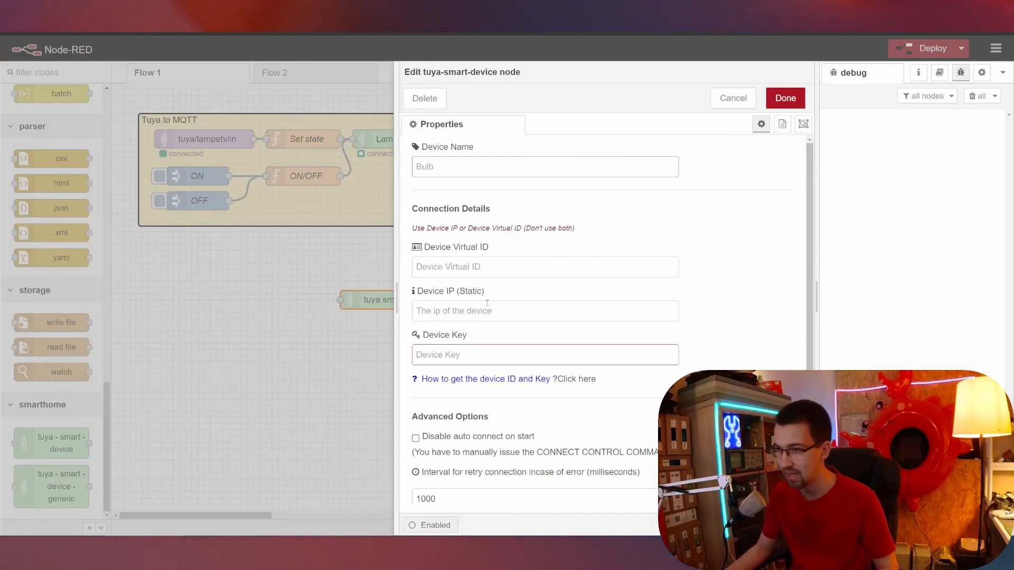
scroll(546, 292, down, 3)
scroll(761, 149, up, 3)
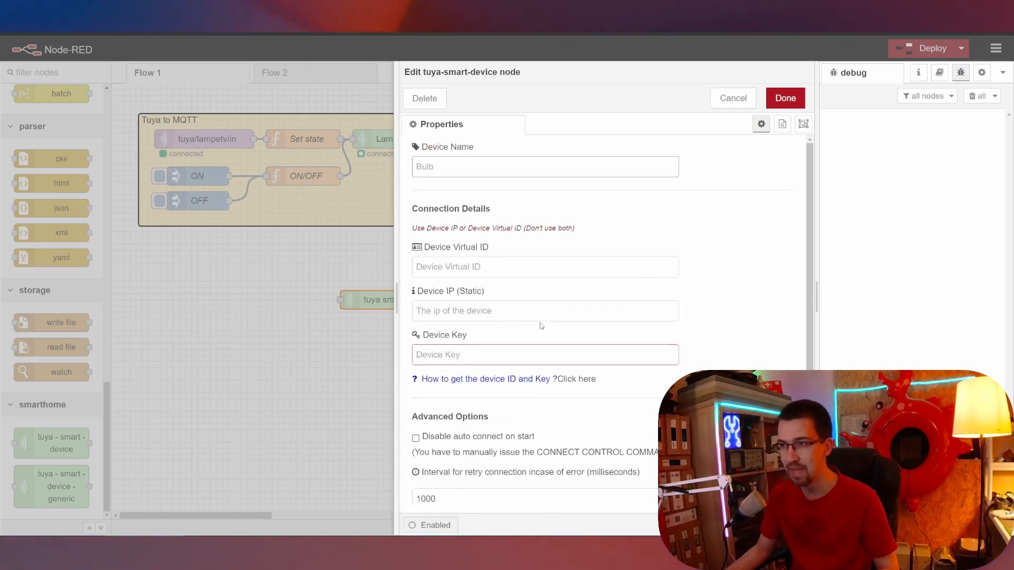
click(803, 124)
click(760, 125)
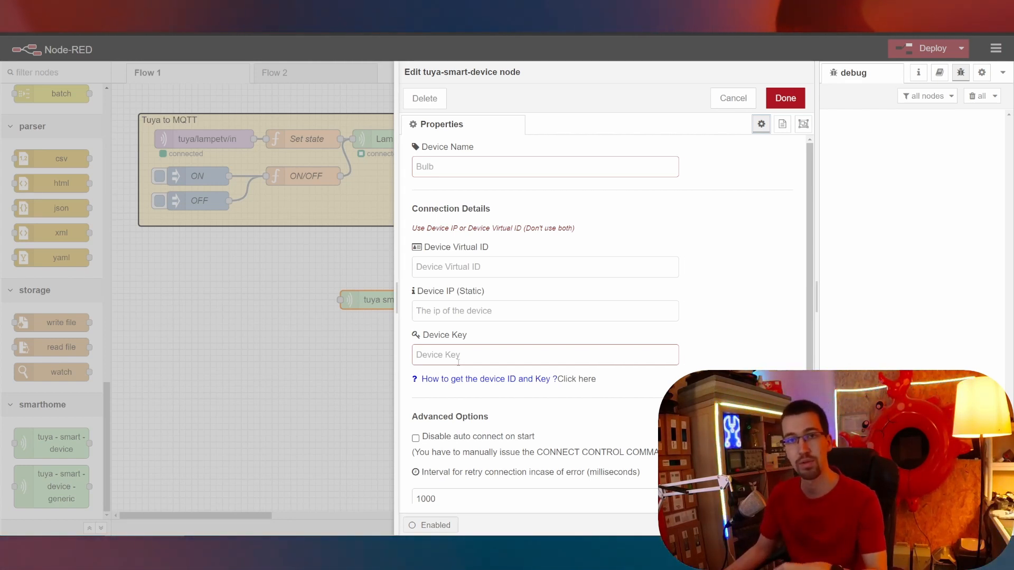
click(288, 261)
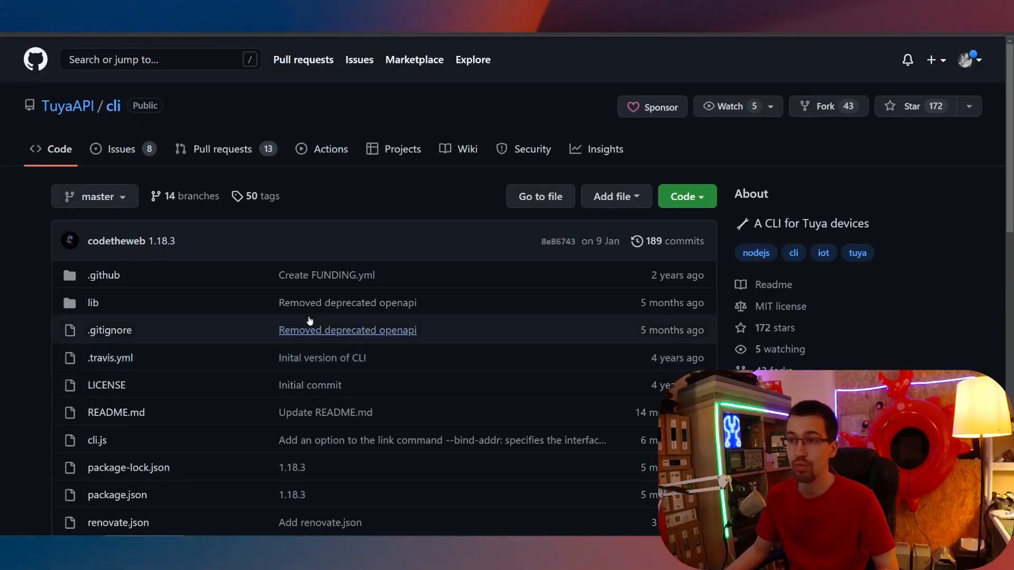
scroll(198, 216, down, 10)
drag(80, 188, 211, 183)
key(ctrl+c)
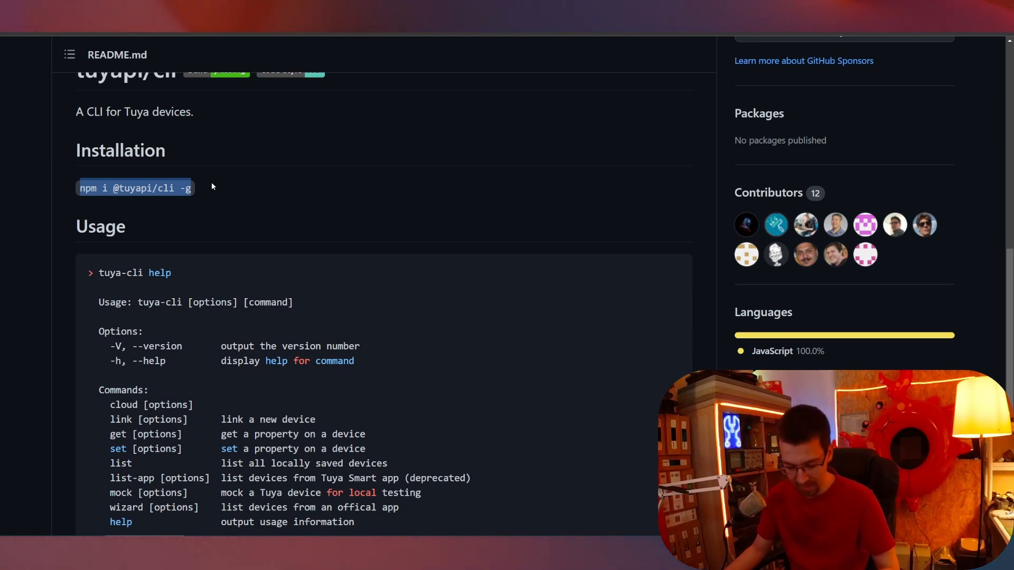
key(alt+Tab)
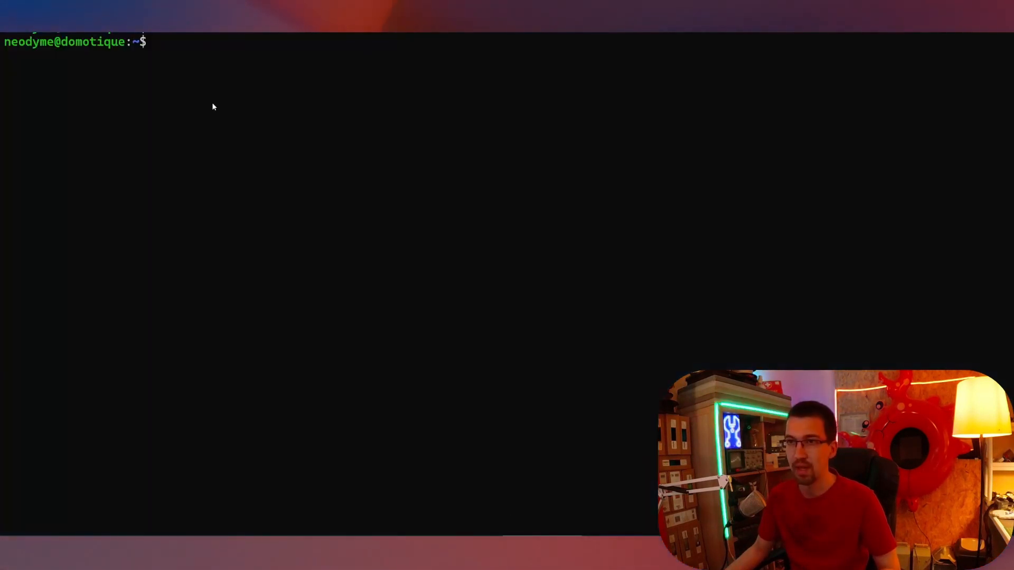
key(ctrl+shift+v)
key(ctrl+Left)
key(ctrl+Left)
key(ctrl+Left)
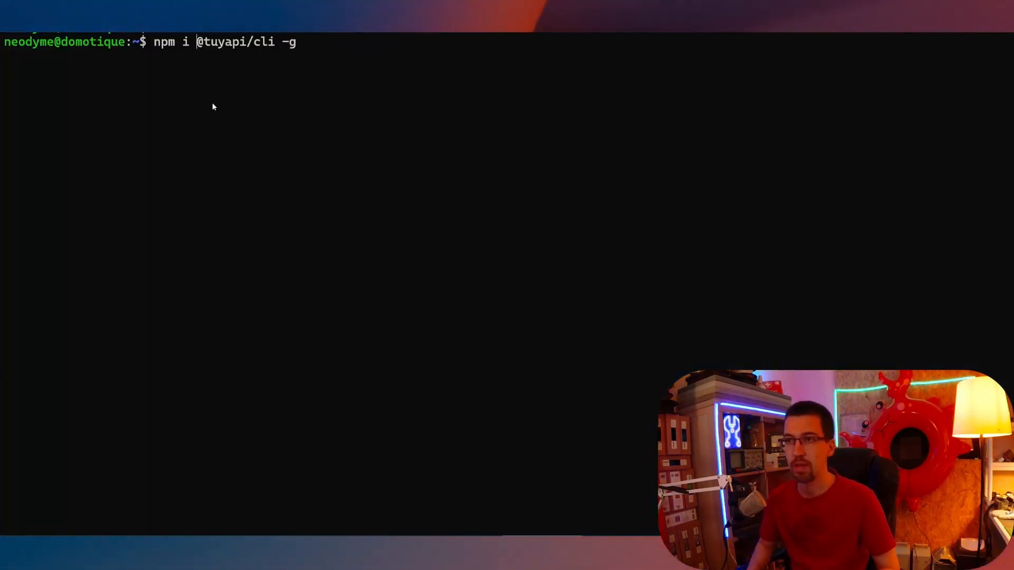
key(Home)
text(sudo)
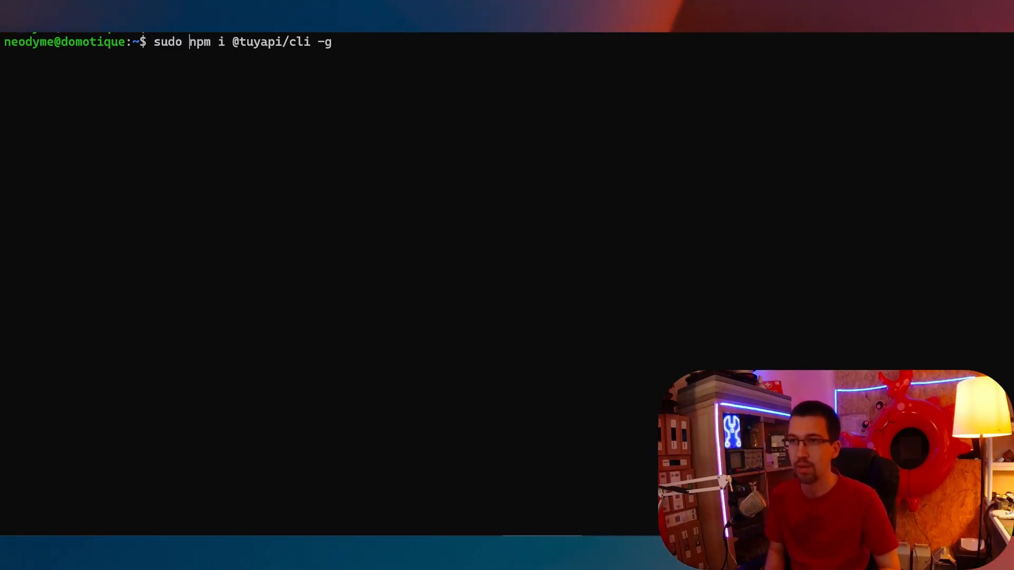
key(Return)
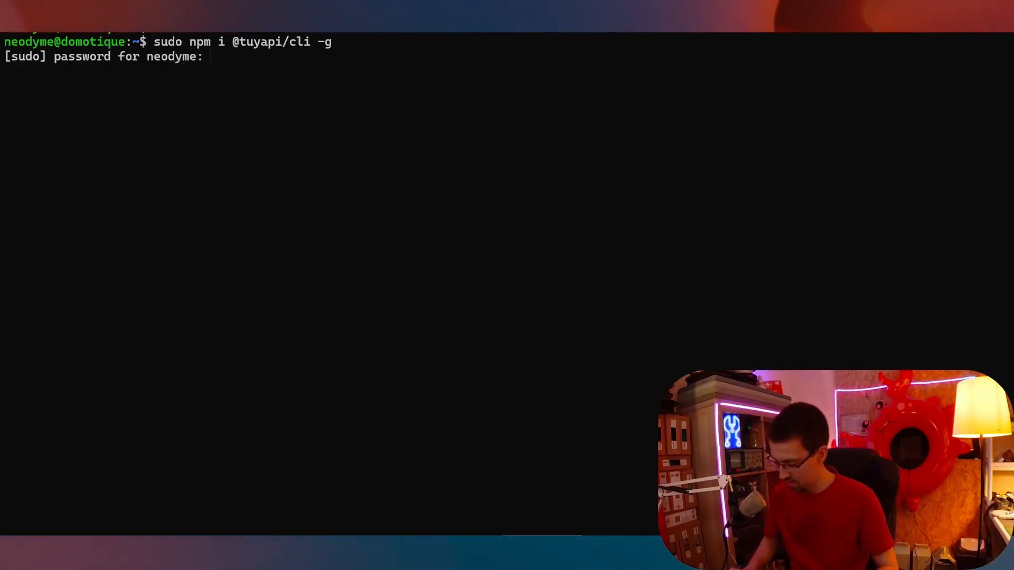
key(Return)
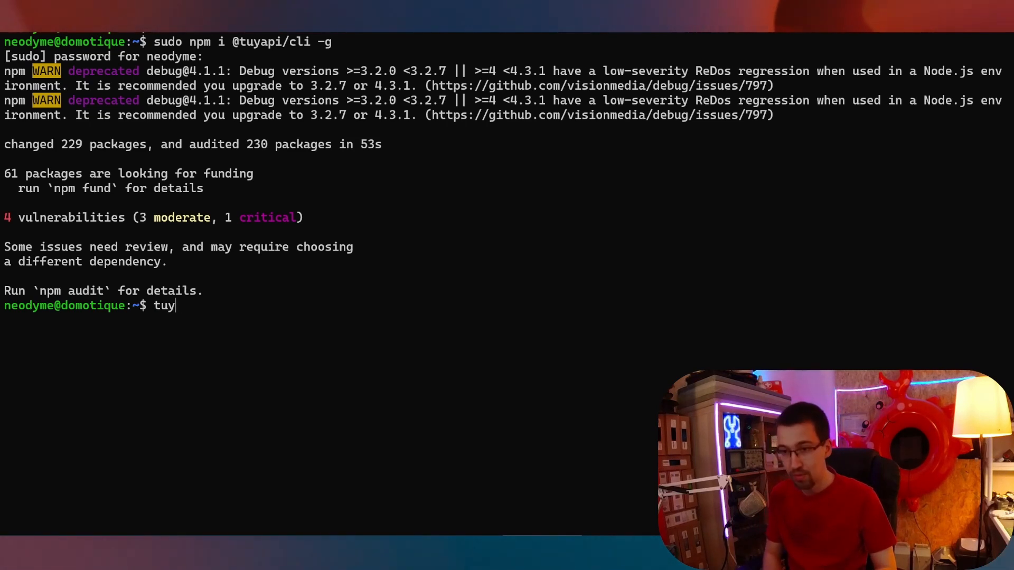
text(a-cli )
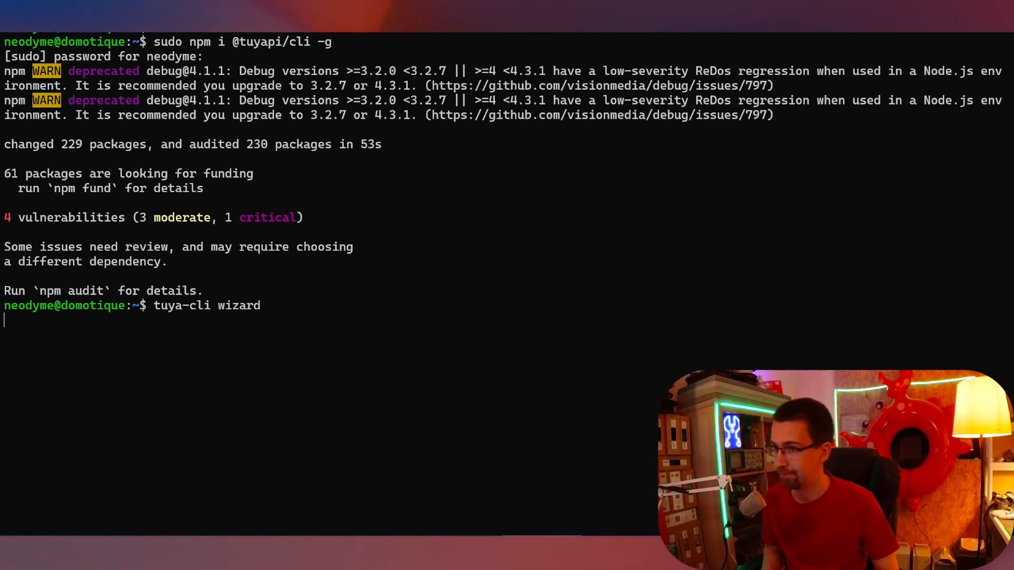
text(wizard)
Run tuya-cli wizard, answer Y to reuse the saved API credentials, and return to the browser.
key(Return)
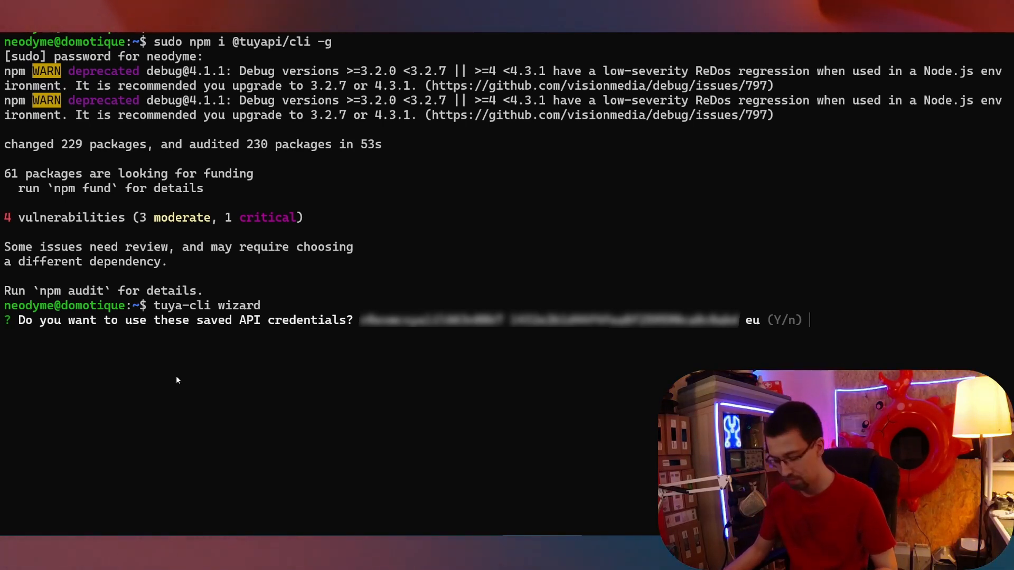
text(y)
key(Return)
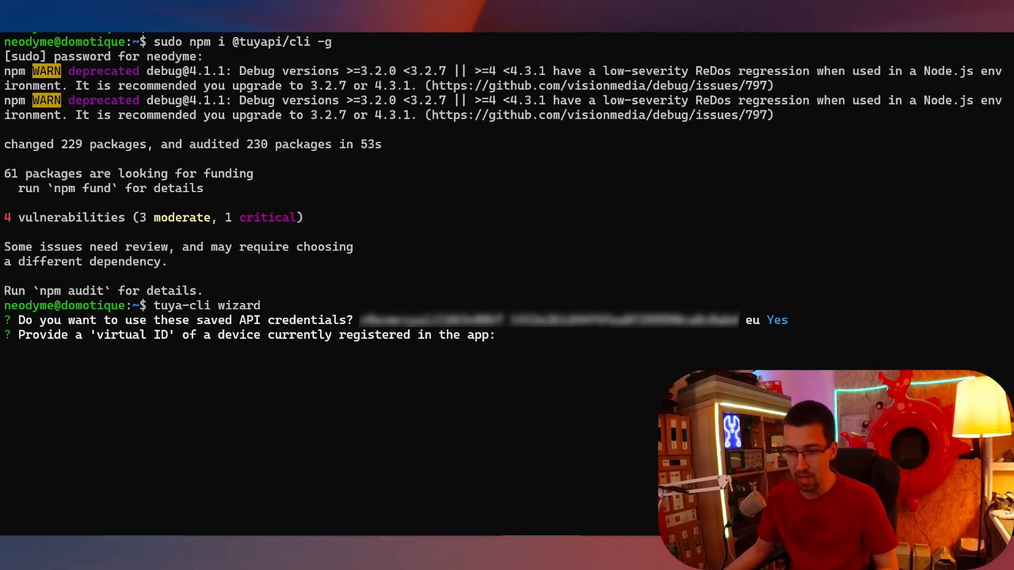
mouse_move(184, 534)
click(237, 508)
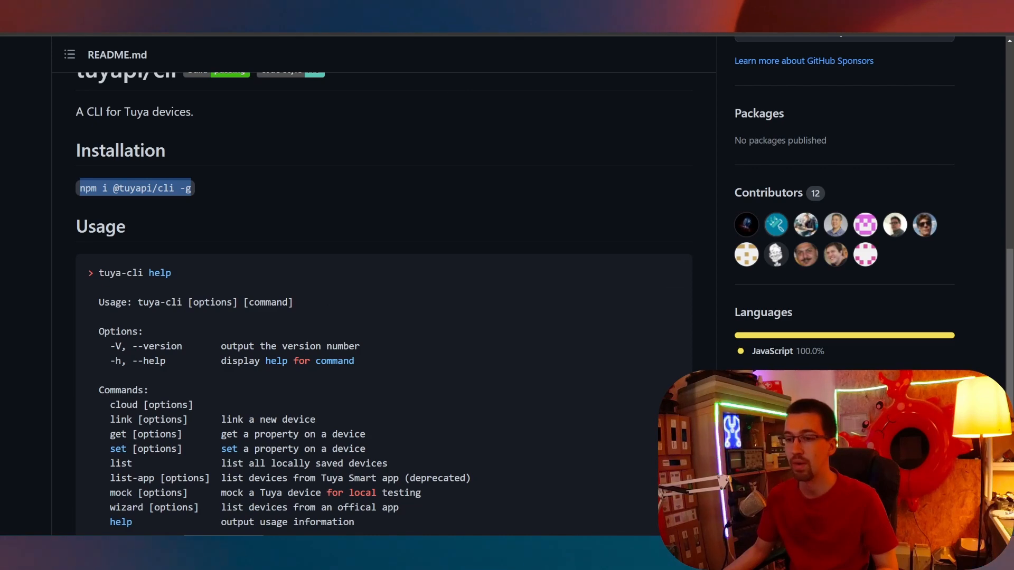
Copy the G95-Filament device ID from the NodeRed project's device list in Tuya IoT Platform.
click(144, 541)
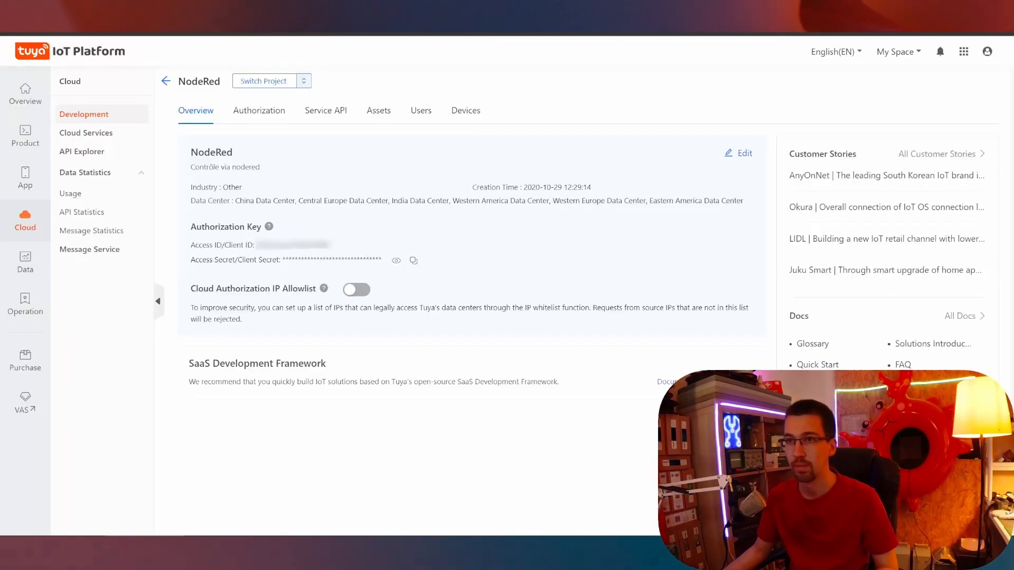
click(469, 108)
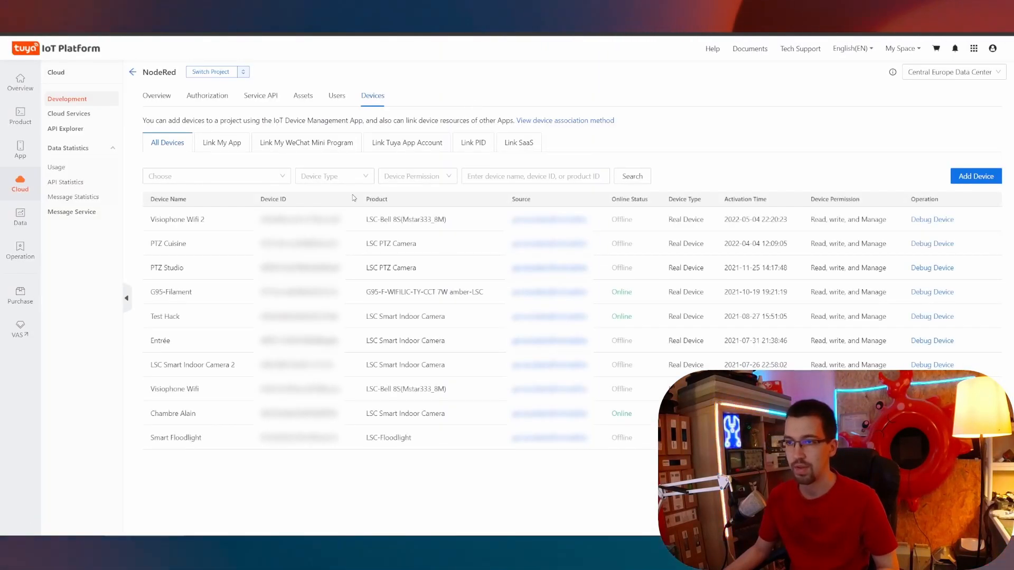
drag(339, 292, 261, 292)
Paste the copied G95-Filament device ID as the tuya-cli wizard's virtual ID and submit it.
key(alt+Tab)
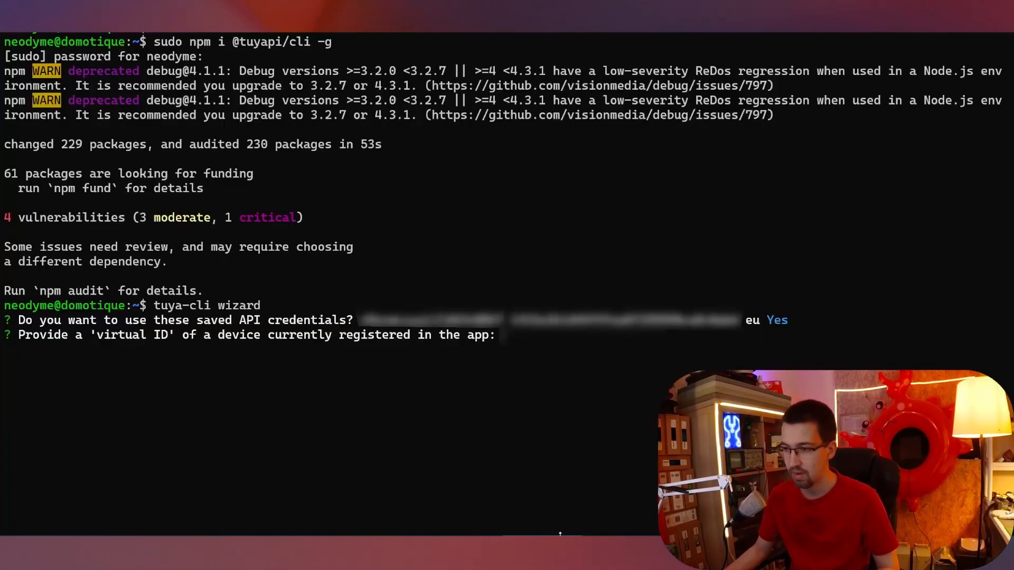
key(ctrl+v)
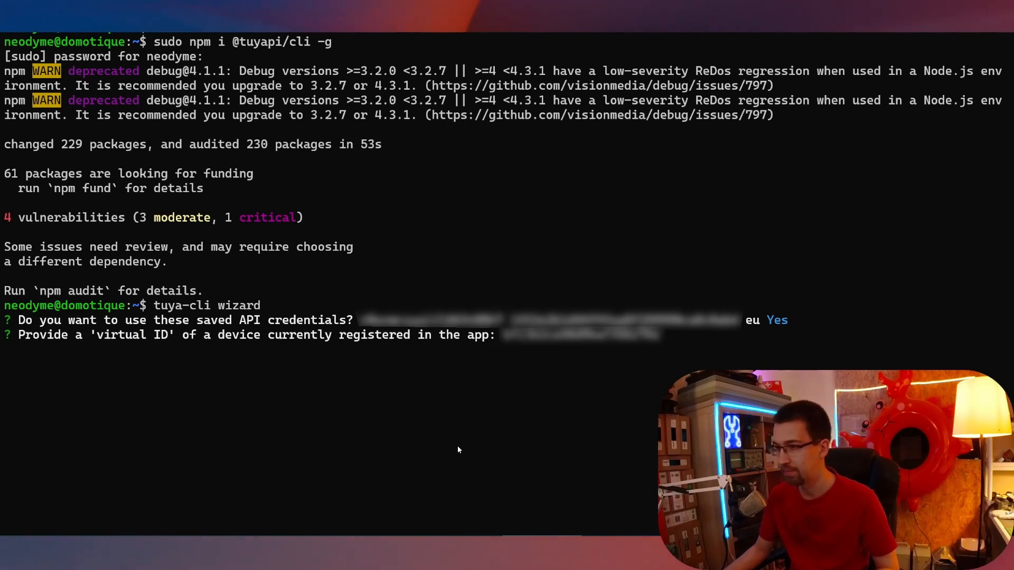
key(Return)
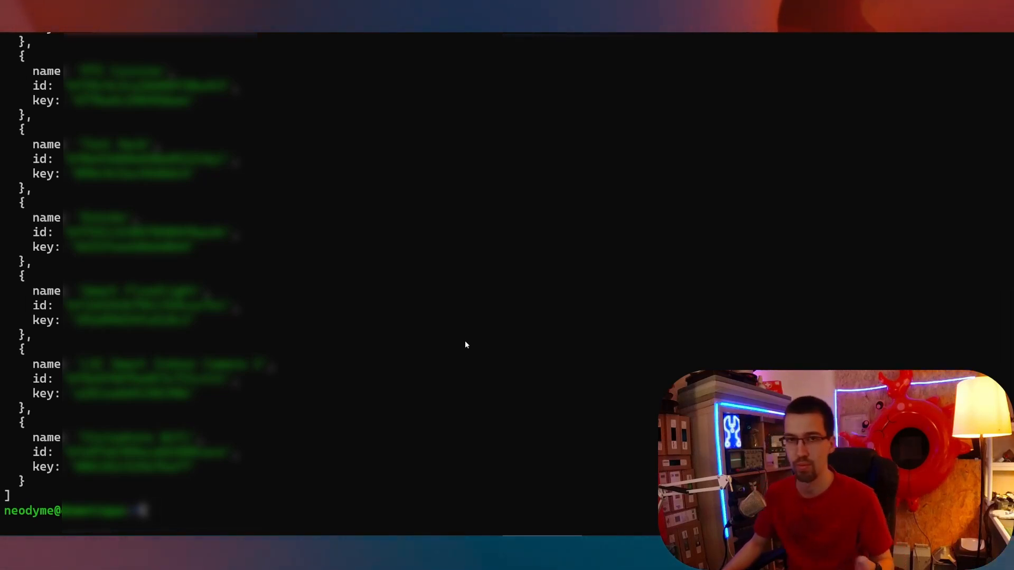
Scroll up through the printed device names, IDs and keys to the prompt line.
scroll(465, 343, up, 2)
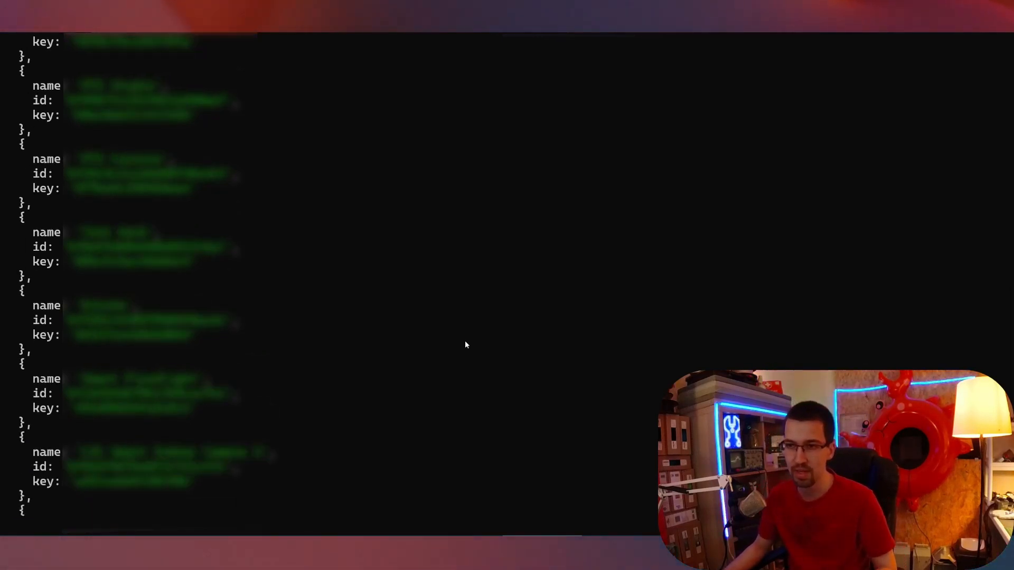
scroll(465, 344, down, 2)
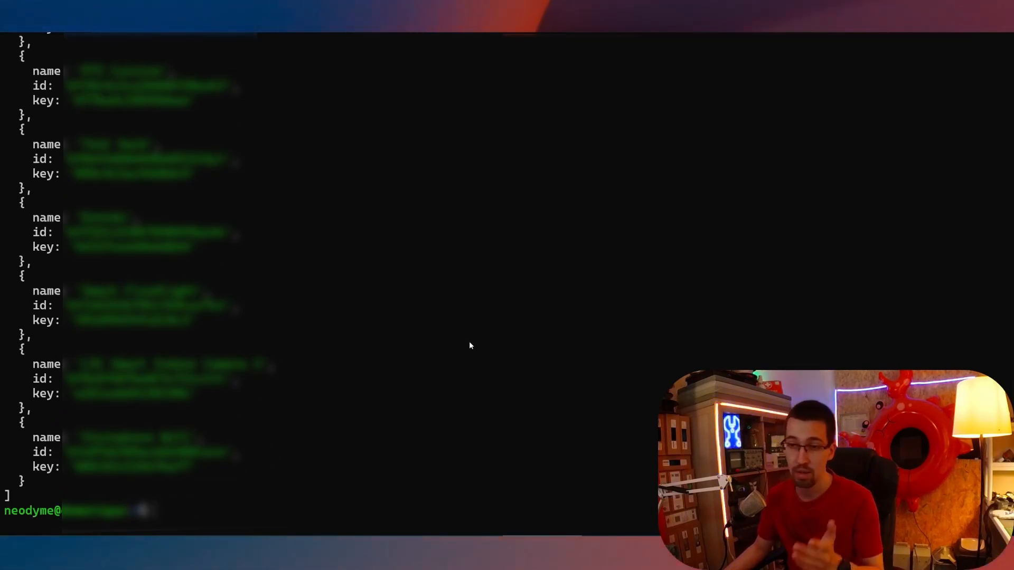
scroll(469, 343, up, 3)
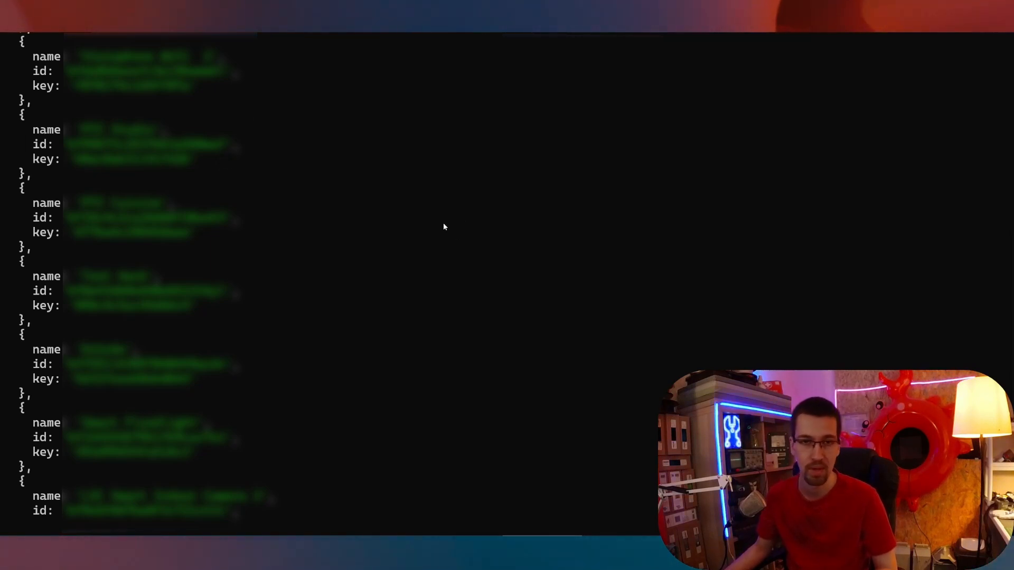
scroll(444, 227, down, 3)
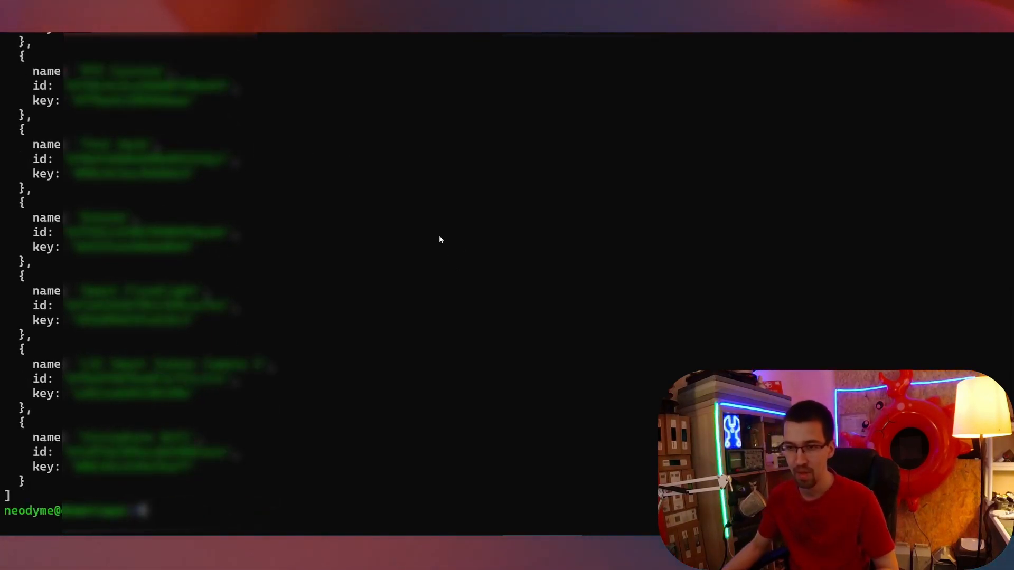
scroll(424, 205, up, 1)
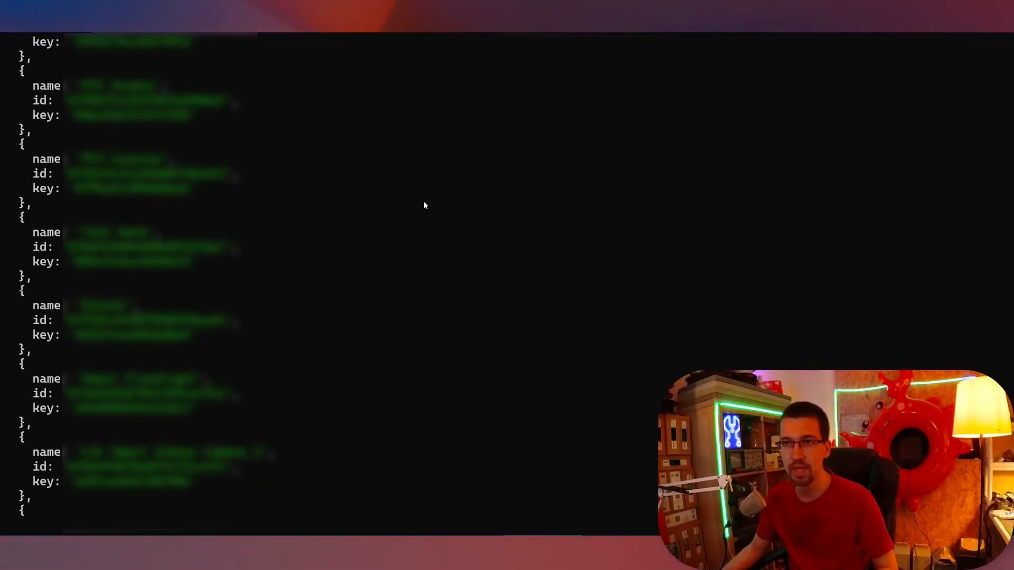
scroll(424, 205, up, 4)
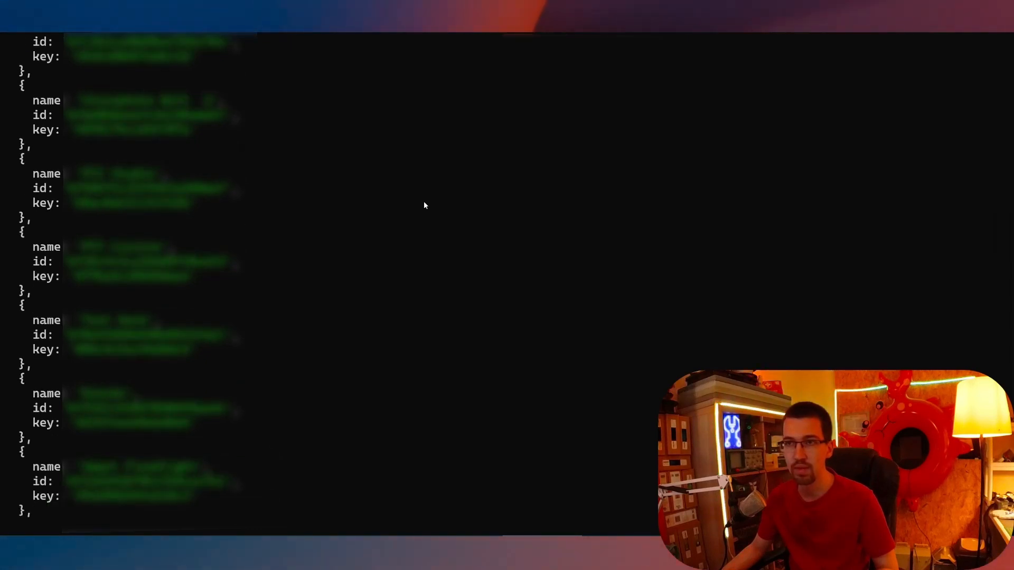
scroll(424, 205, up, 2)
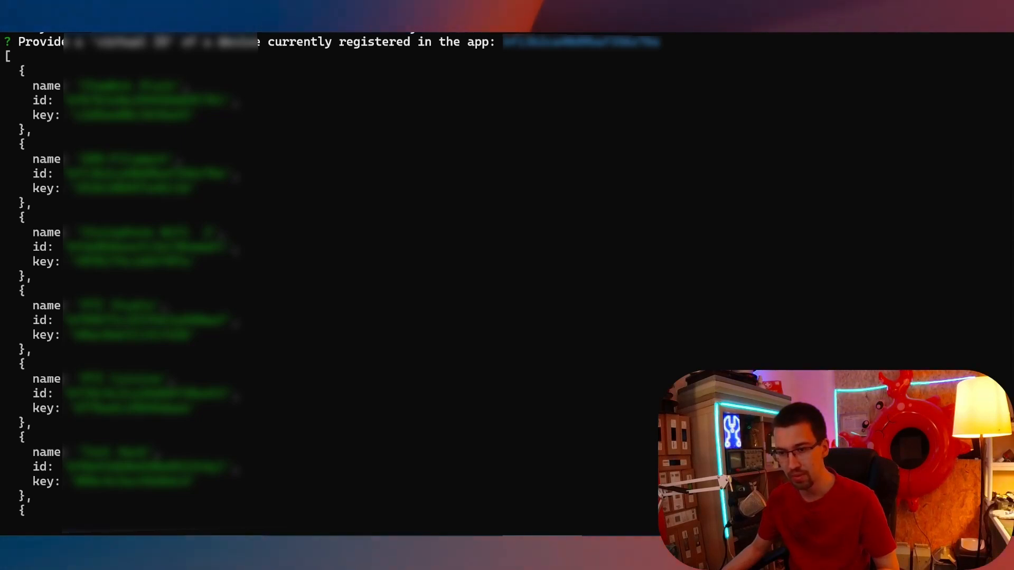
Set the tuya smart device node's Device Name to 'Test'.
mouse_move(183, 547)
click(235, 504)
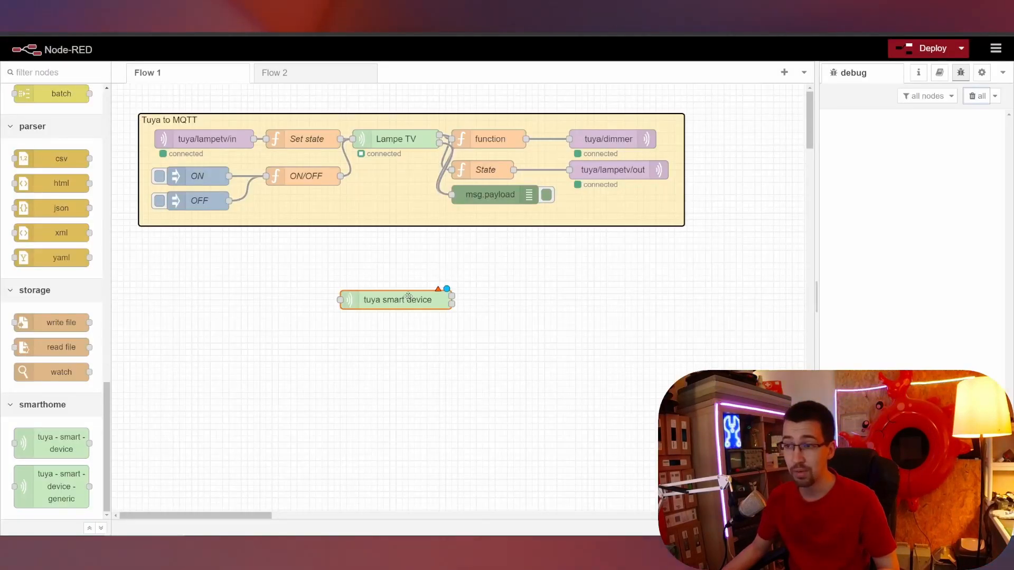
double_click(408, 298)
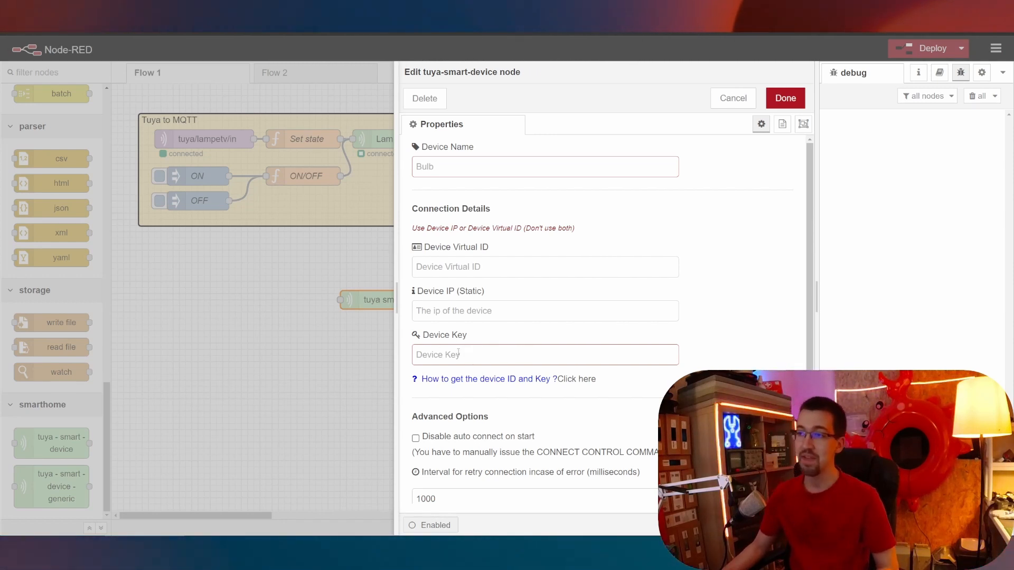
click(444, 160)
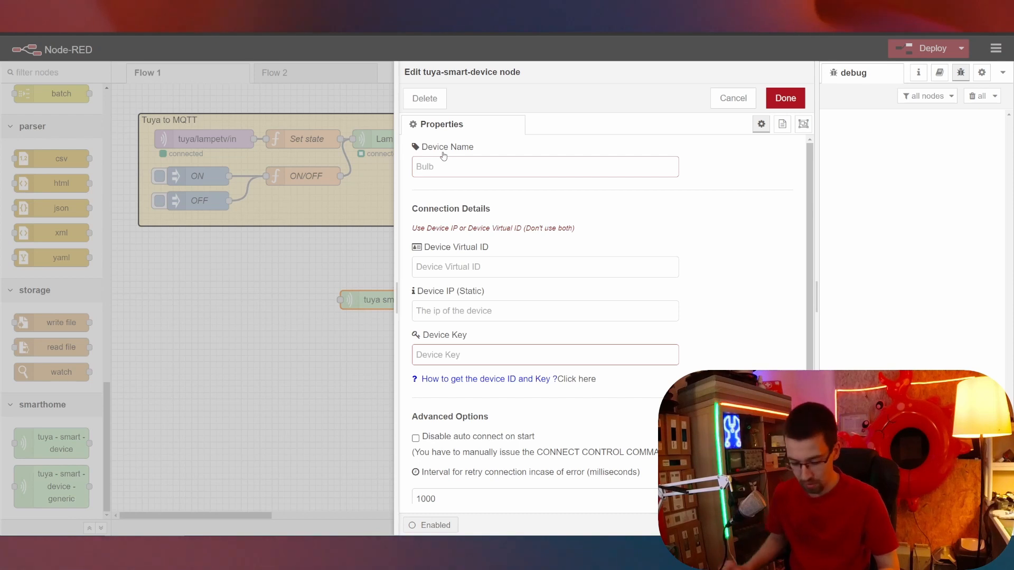
text(Test)
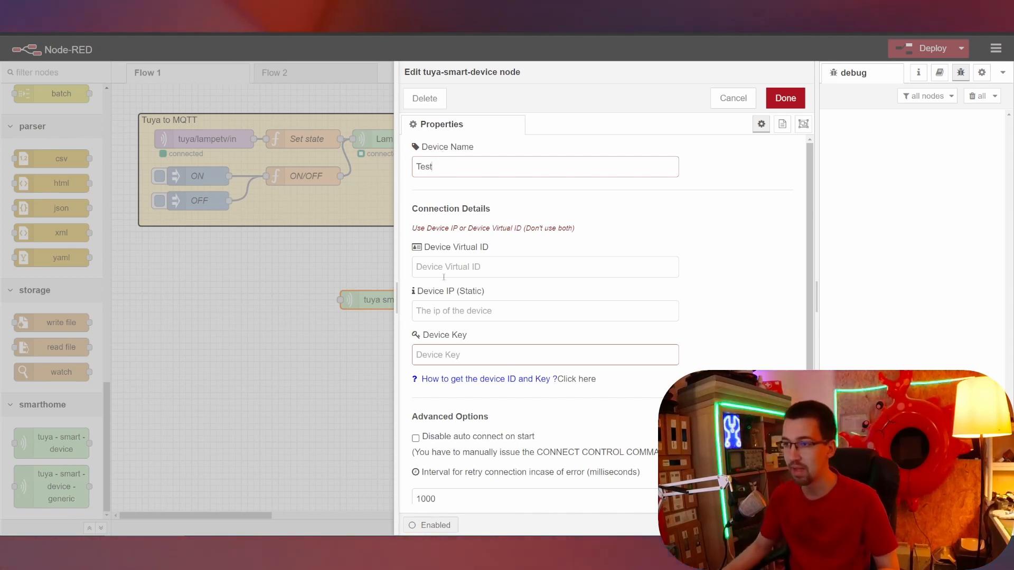
click(743, 277)
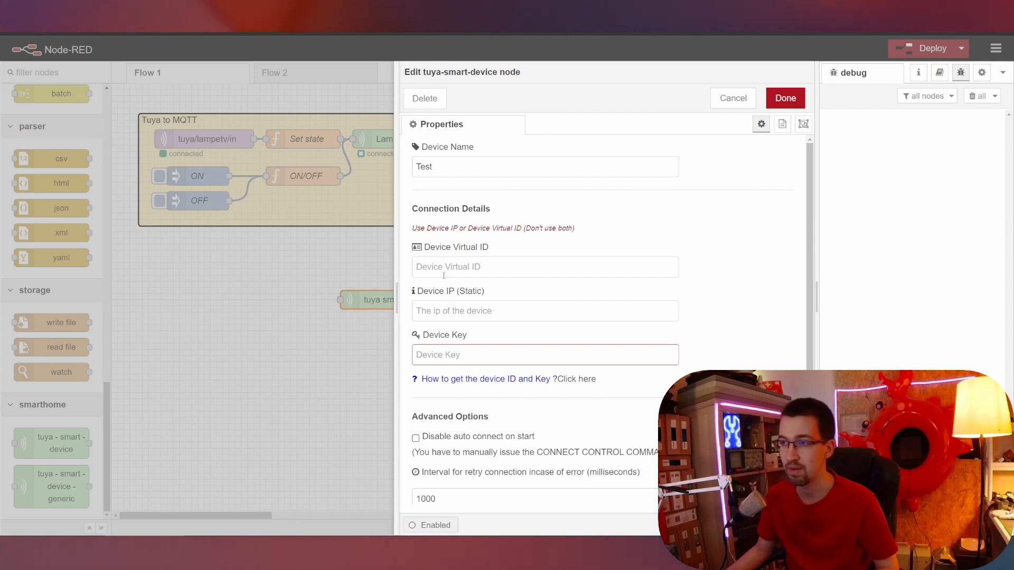
Close the Test node's settings and delete the node from Flow 1.
key(ctrl+Return)
key(Delete)
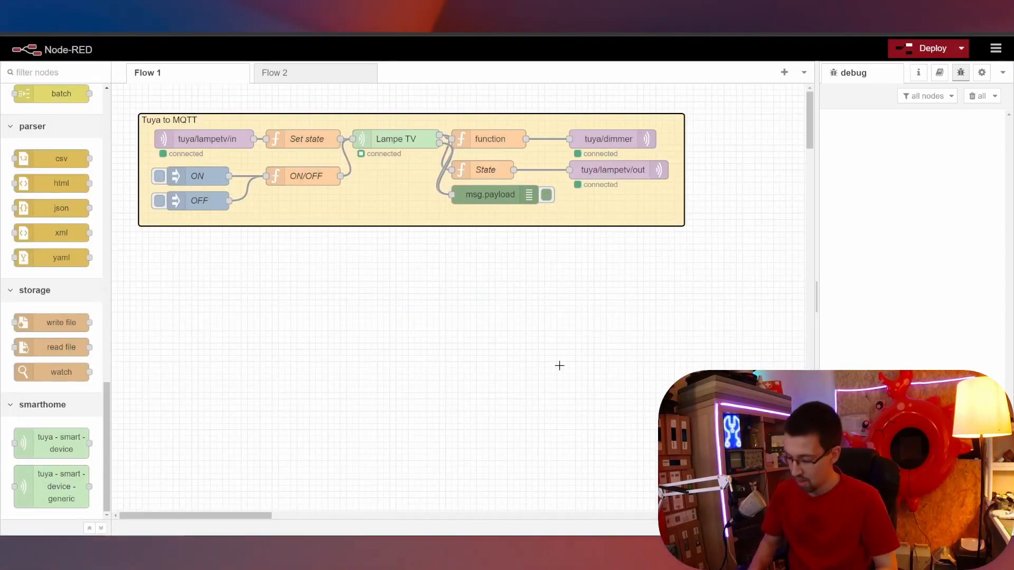
Check the Lampe TV node's IP and key settings, then close them.
double_click(408, 139)
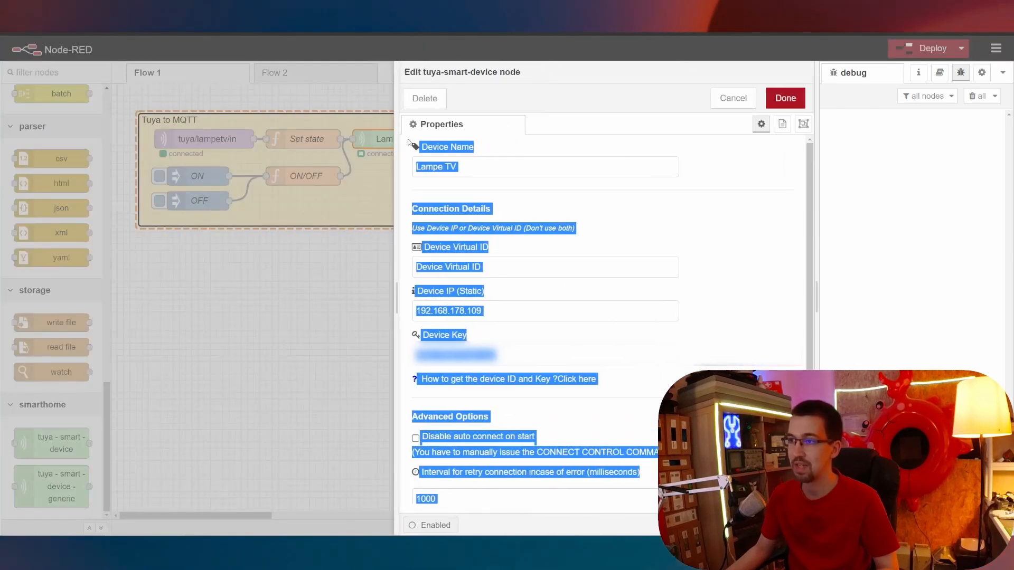
click(704, 222)
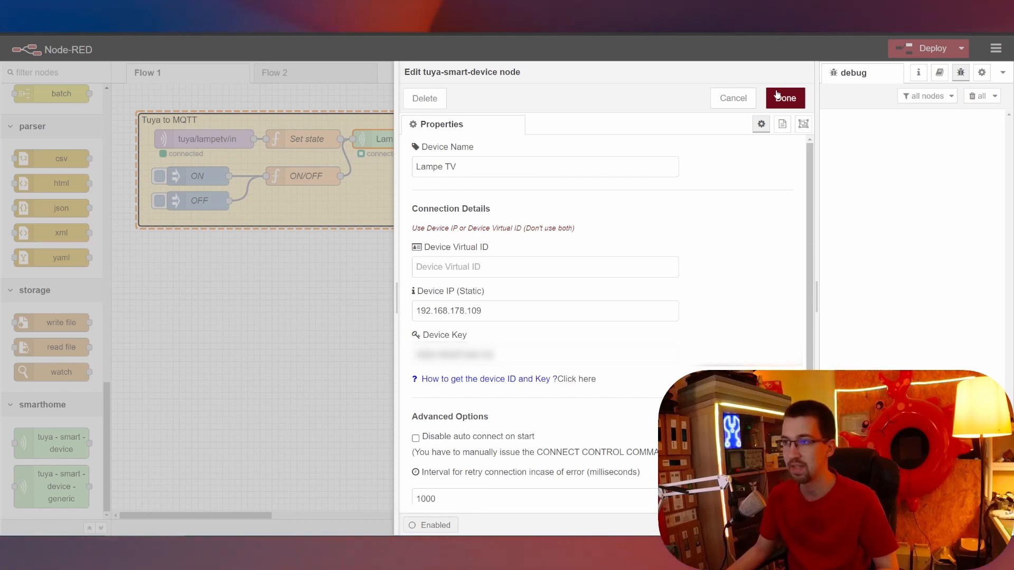
click(784, 98)
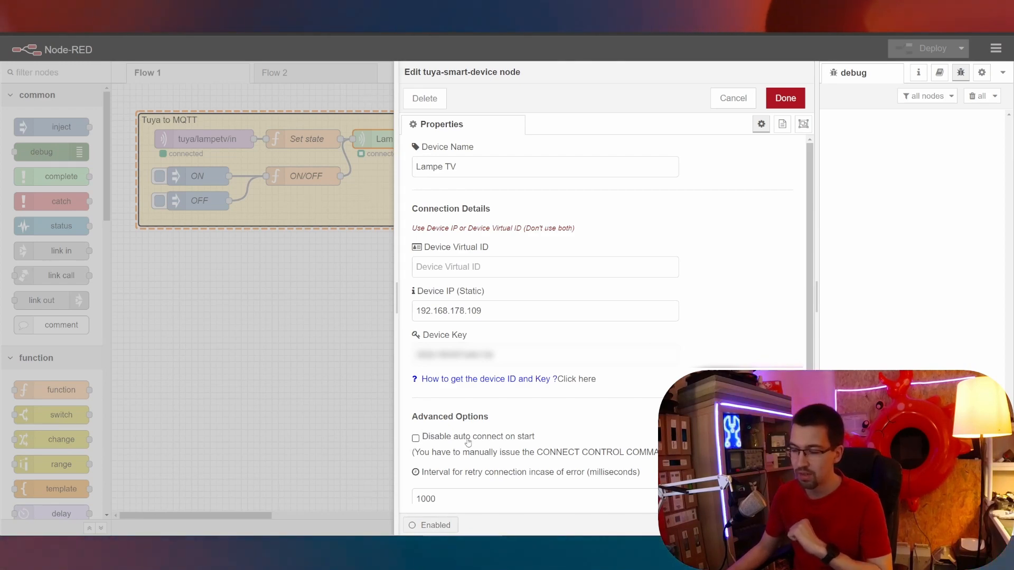
click(262, 271)
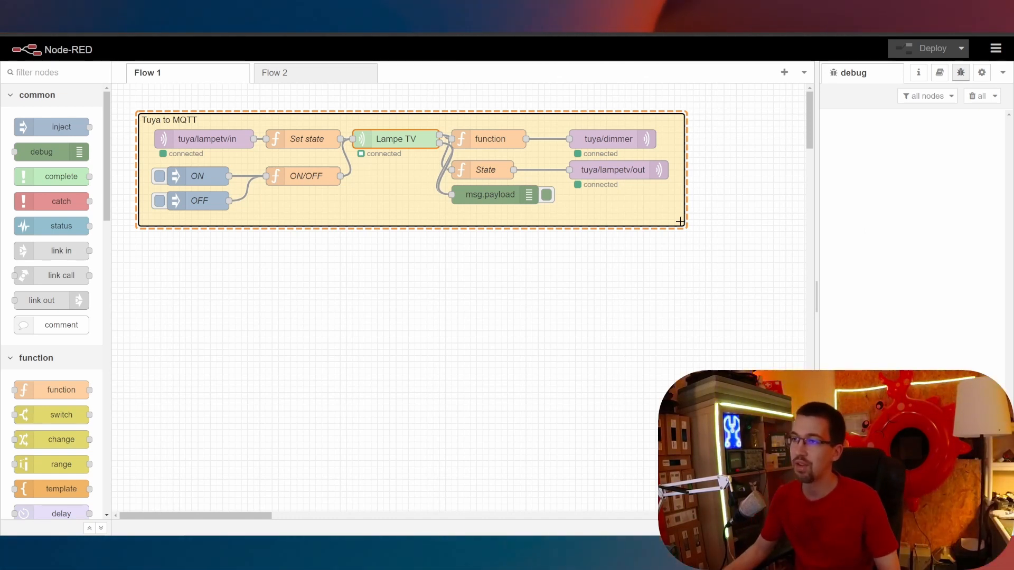
Send ON to the lamp as a test, then deploy the flow and clear the debug log.
click(159, 176)
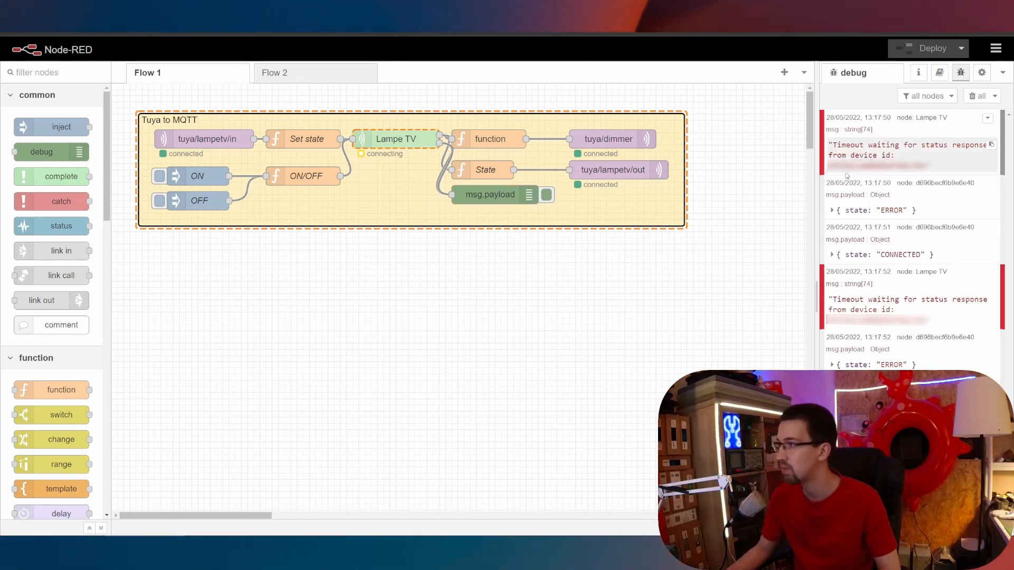
click(978, 95)
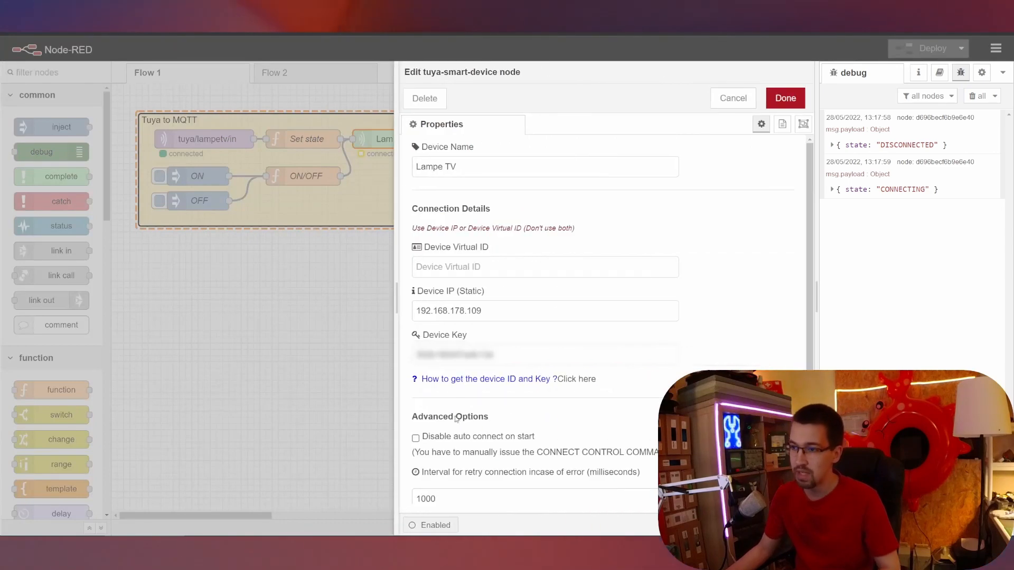
click(786, 98)
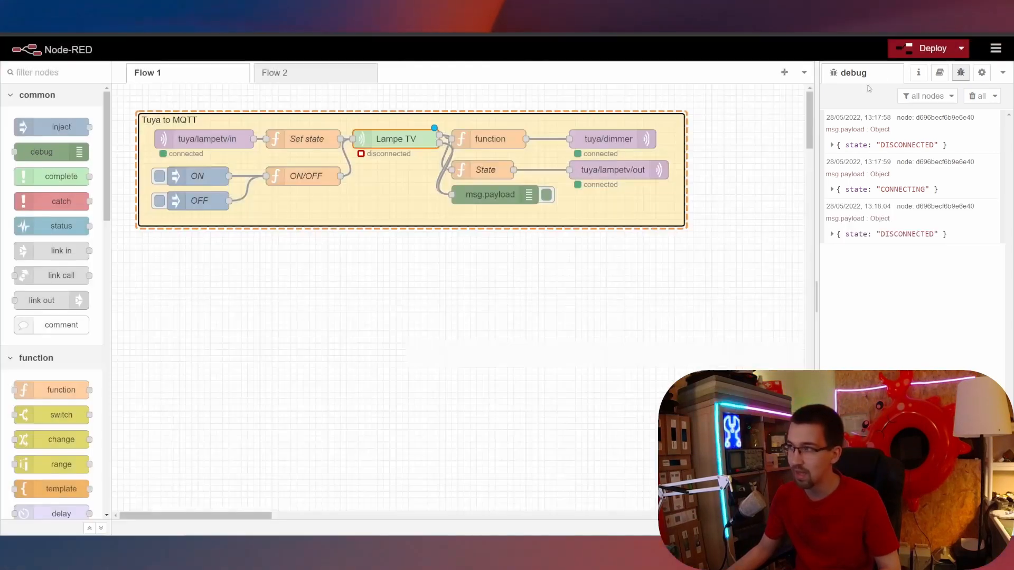
click(922, 48)
click(977, 96)
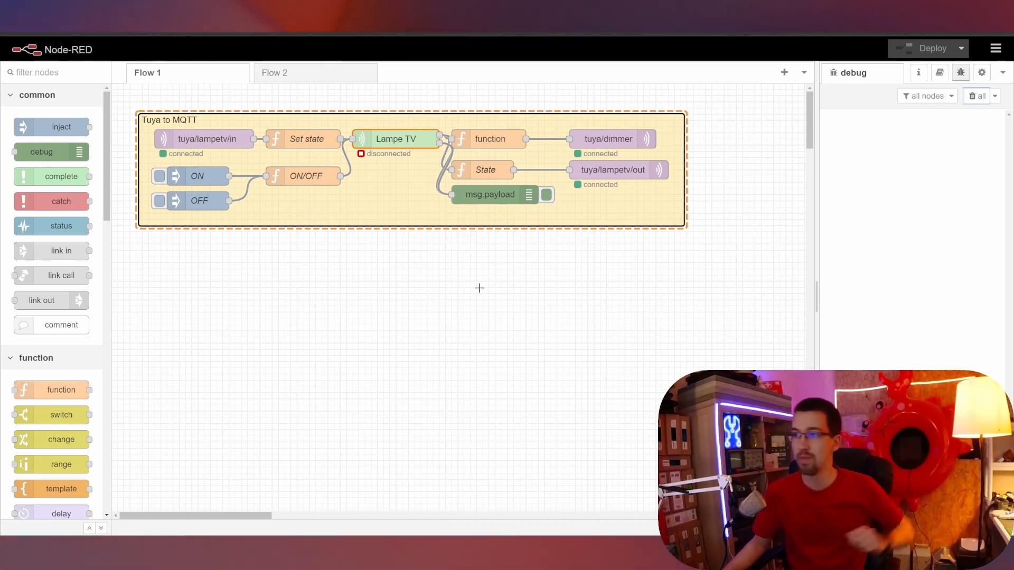
Cut the timestamp and Connect nodes and paste them inside the Tuya to MQTT group.
scroll(326, 326, down, 5)
drag(150, 380, 332, 464)
key(ctrl+x)
scroll(324, 329, up, 5)
key(ctrl+v)
click(309, 202)
Wire Connect's output into Lampe TV and review its RECONNECT and CONTROL code.
mouse_move(428, 200)
mouse_down()
mouse_move(351, 159)
mouse_move(353, 139)
mouse_up()
double_click(387, 206)
click(601, 222)
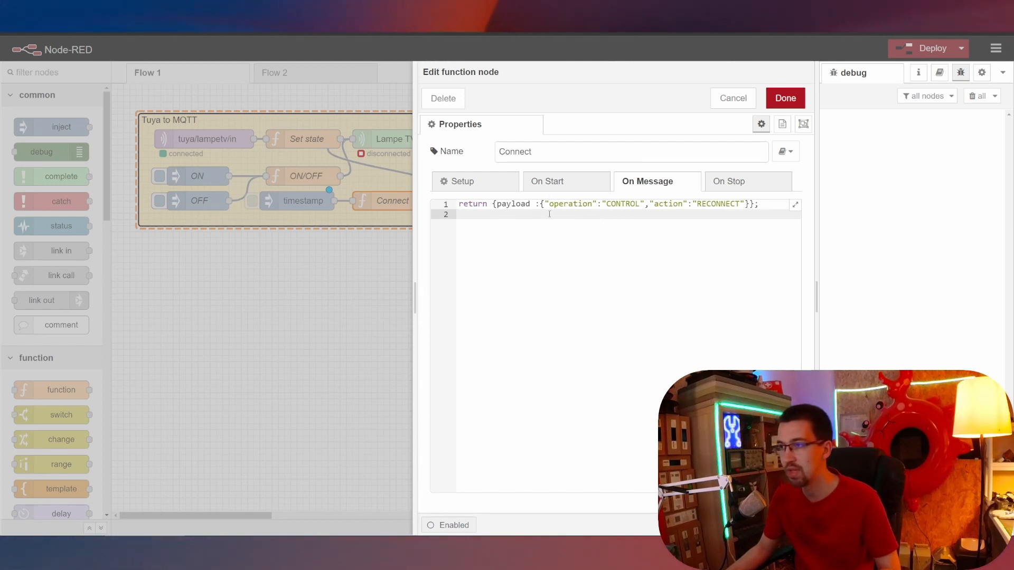
click(606, 204)
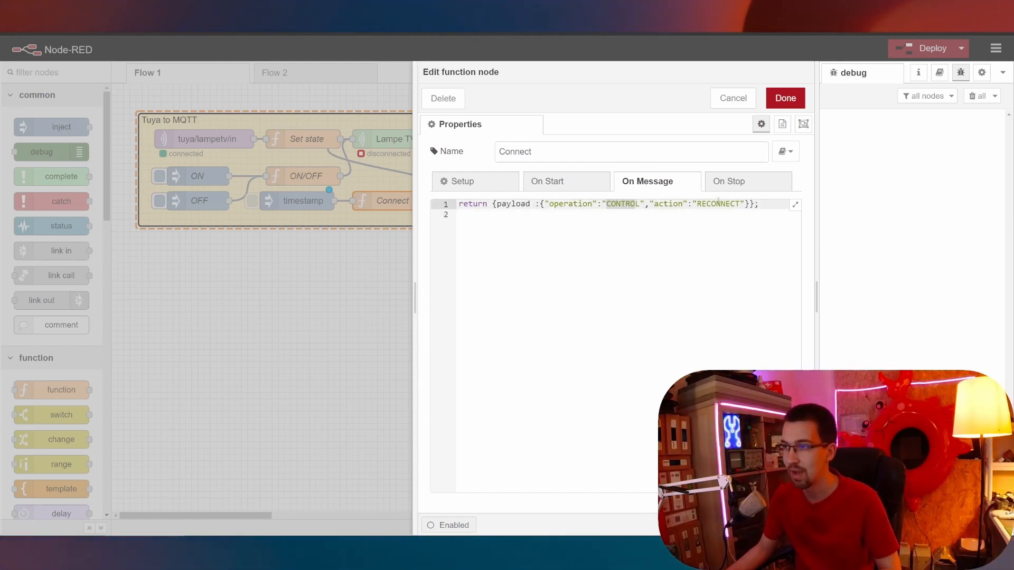
click(368, 159)
Read the tuya-smart-device help, deploy with Ctrl+D, and fire the timestamp reconnect trigger.
click(386, 140)
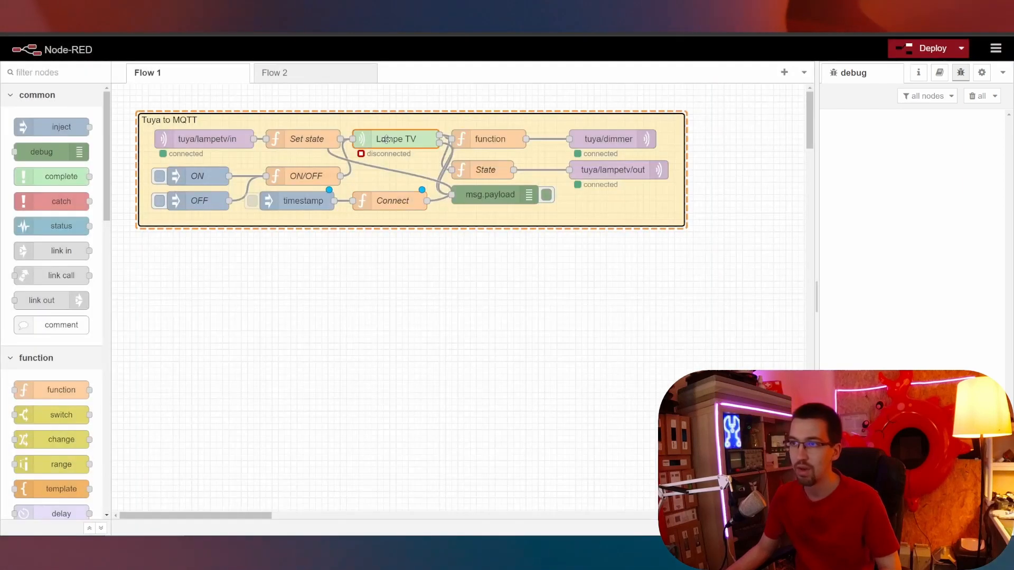
click(940, 73)
scroll(881, 369, up, 5)
scroll(887, 367, up, 2)
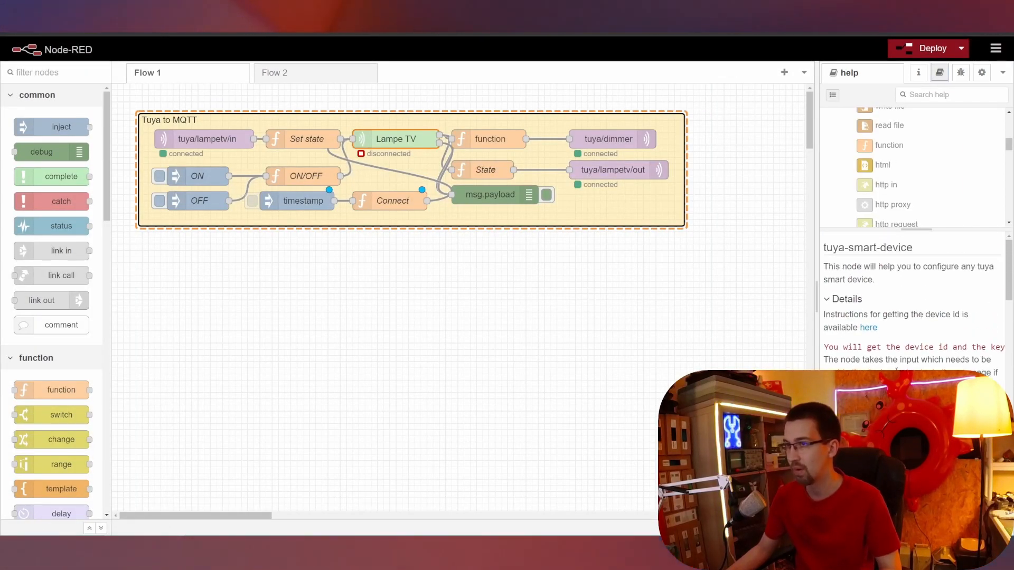
key(ctrl+d)
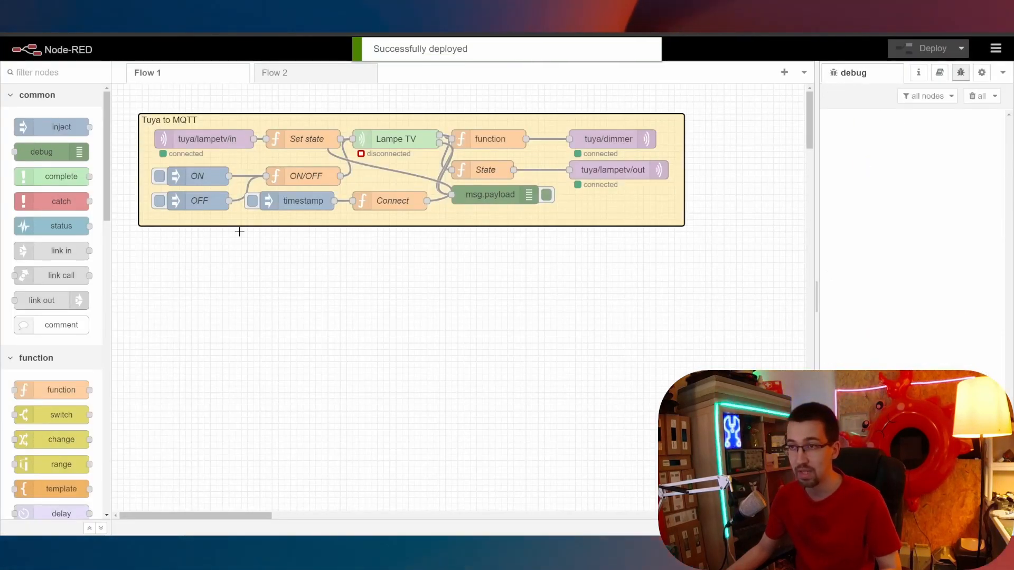
click(252, 204)
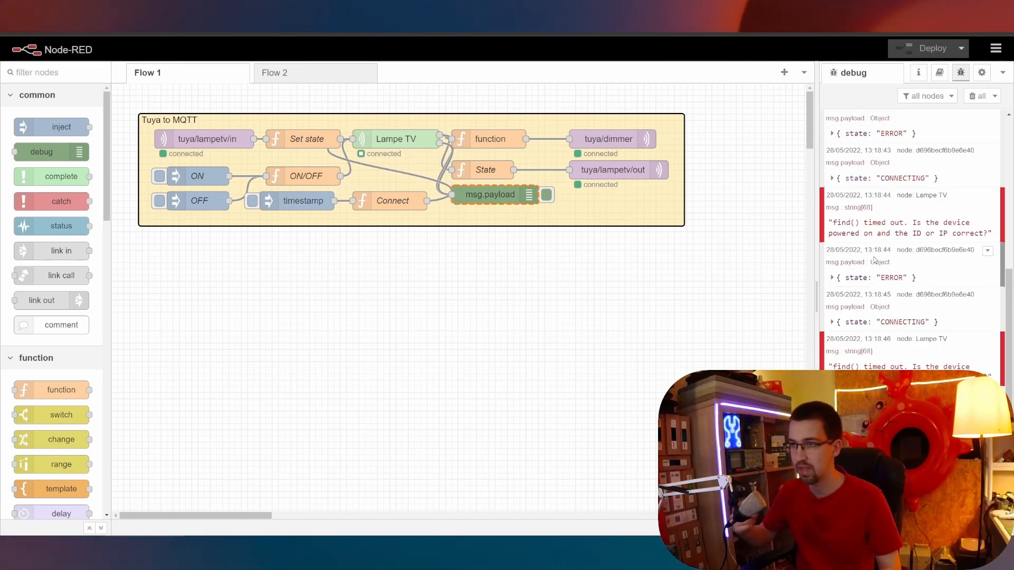
Clear the 'find() timed out' errors from the debug sidebar once Lampe TV shows connected.
click(977, 95)
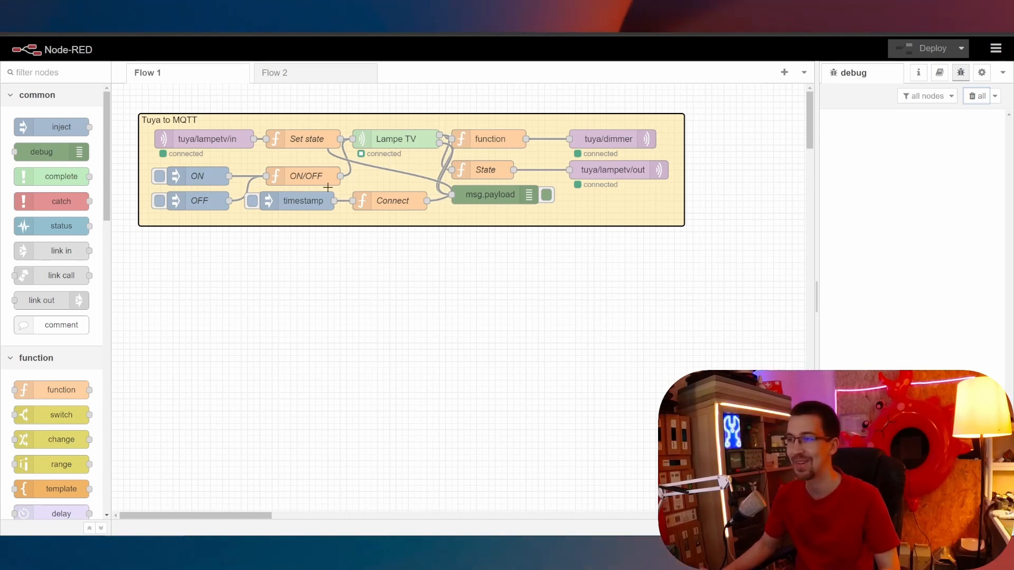
Add an inject node below the group that sends the number 0.
scroll(364, 307, up, 2)
scroll(367, 312, up, 1)
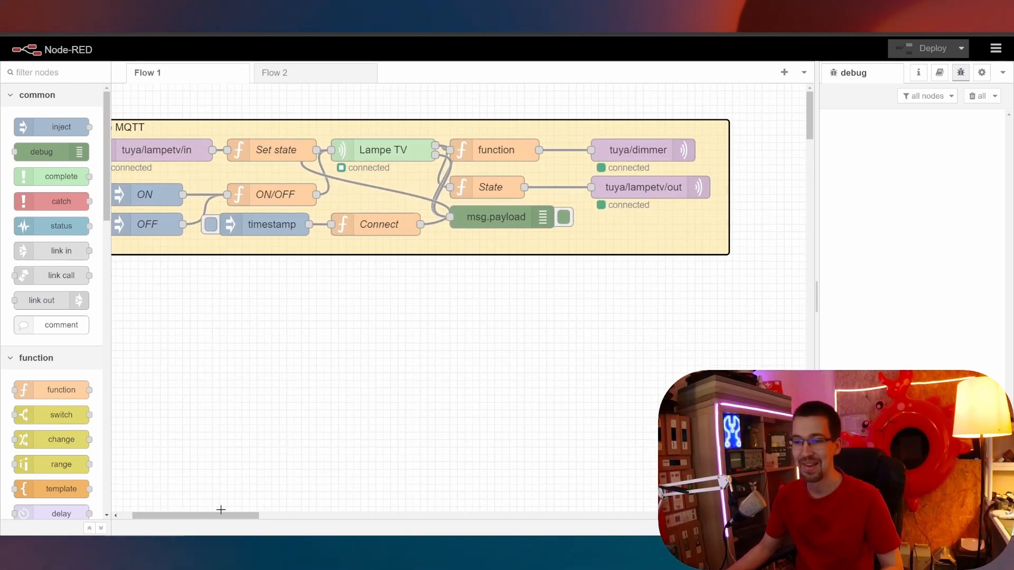
drag(217, 515, 191, 515)
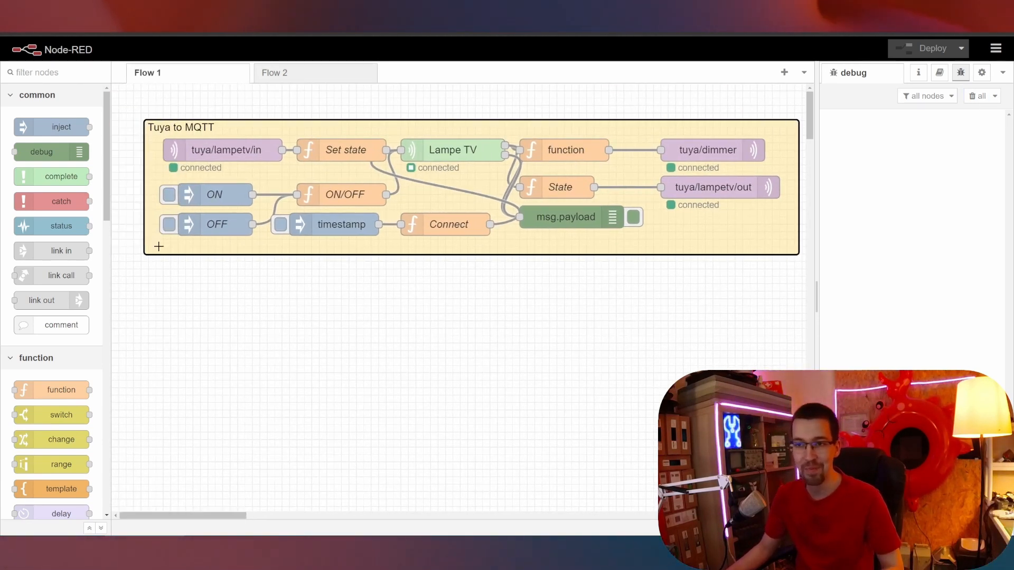
drag(33, 122, 305, 289)
double_click(305, 289)
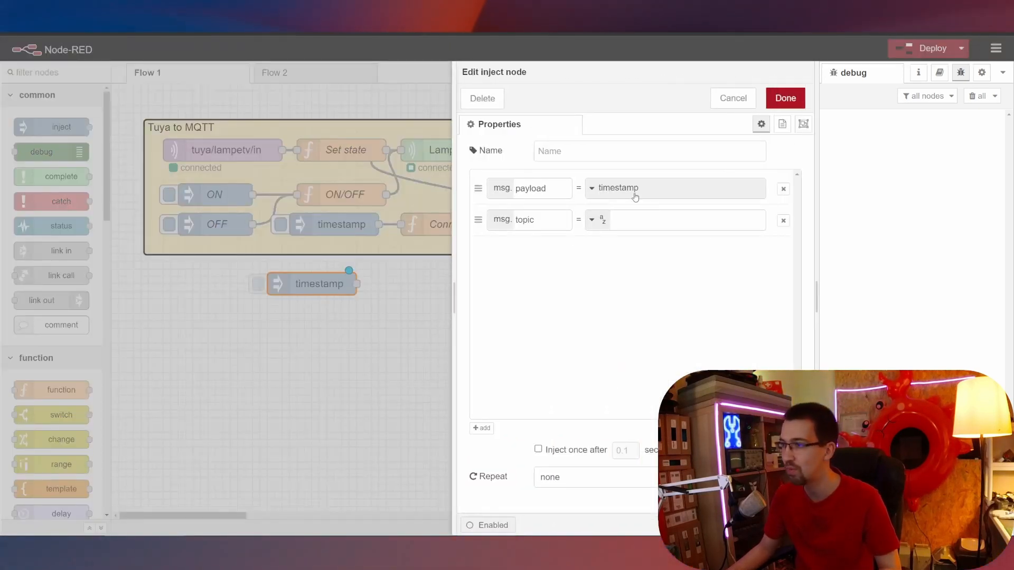
click(613, 188)
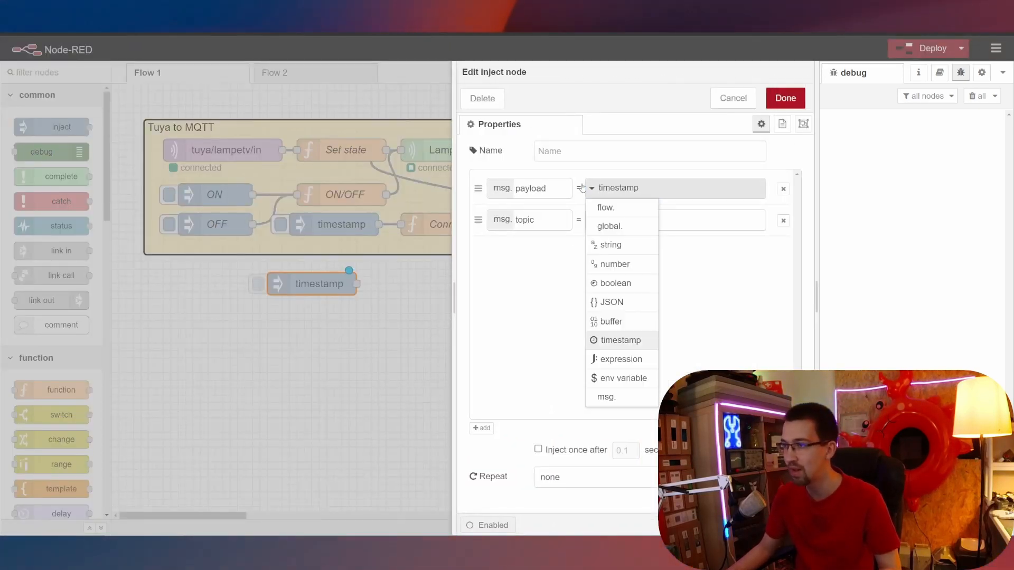
click(620, 265)
text(0)
click(785, 99)
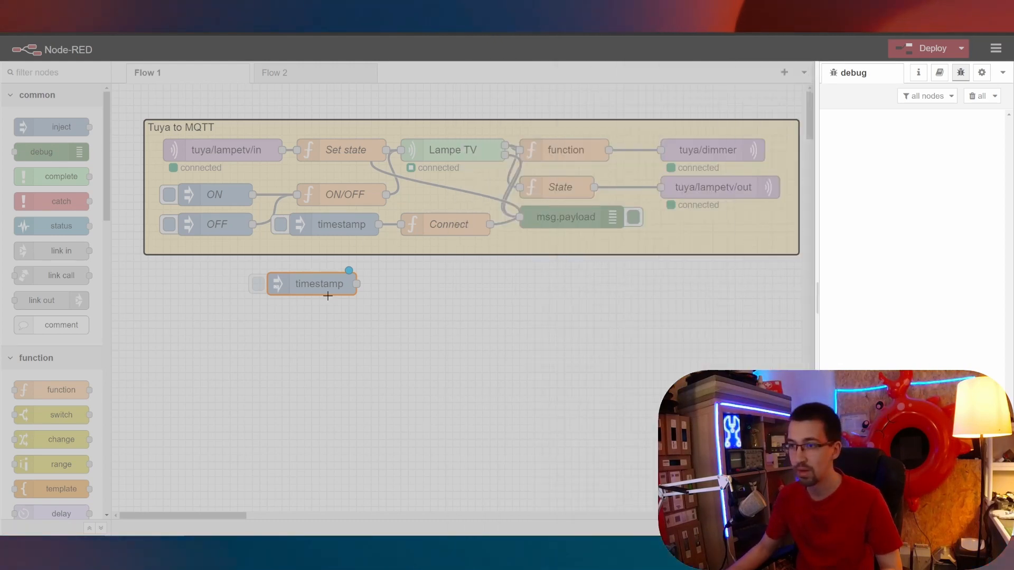
Duplicate the 0 inject node and change the copy's payload to 1.
key(ctrl+c)
key(ctrl+v)
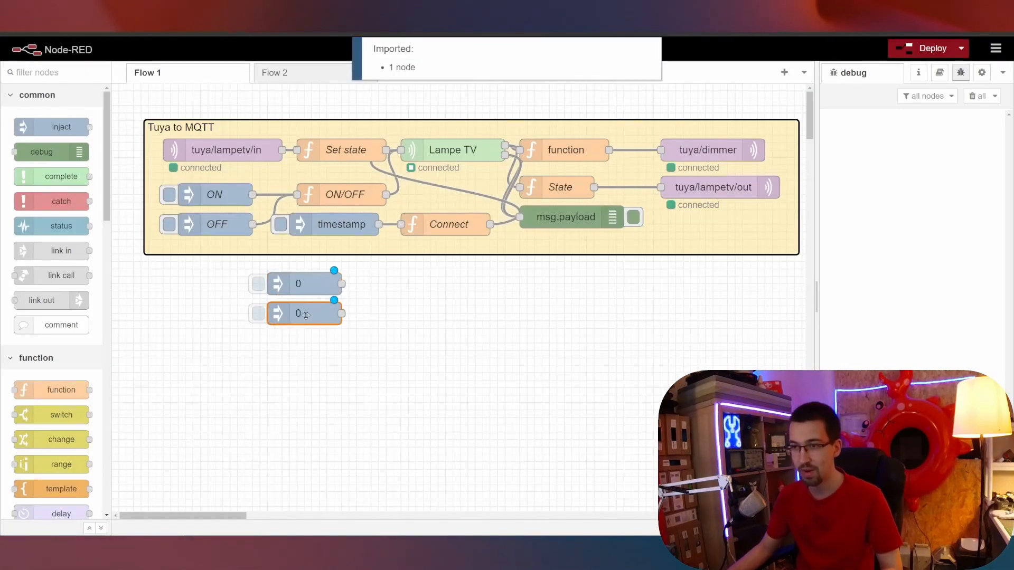
double_click(306, 316)
click(652, 189)
key(BackSpace)
text(1)
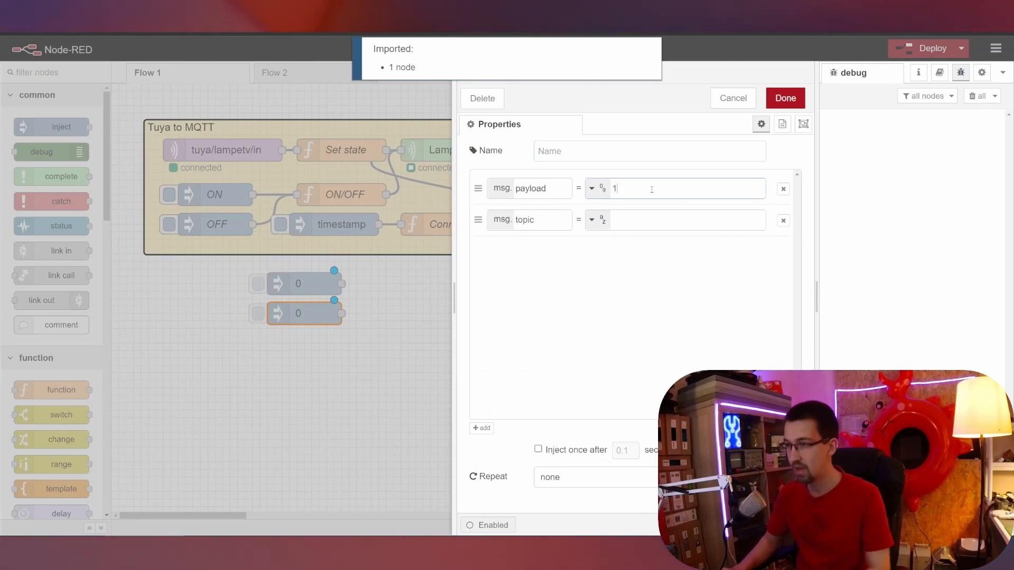
key(Return)
Wire both inject nodes into Lampe TV, deploy, and send 0 as a test.
drag(423, 123, 401, 151)
drag(341, 313, 406, 155)
click(927, 48)
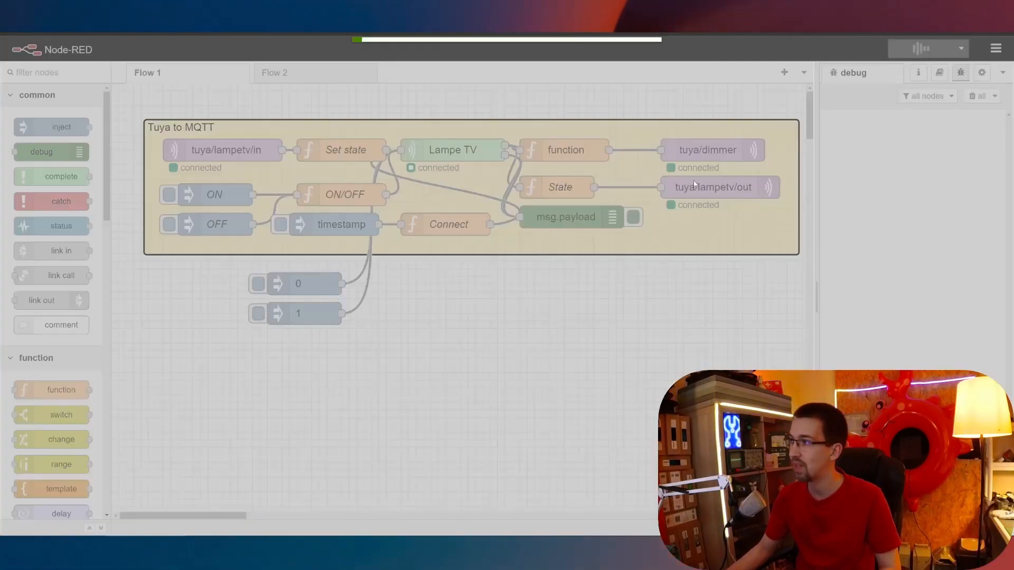
click(259, 284)
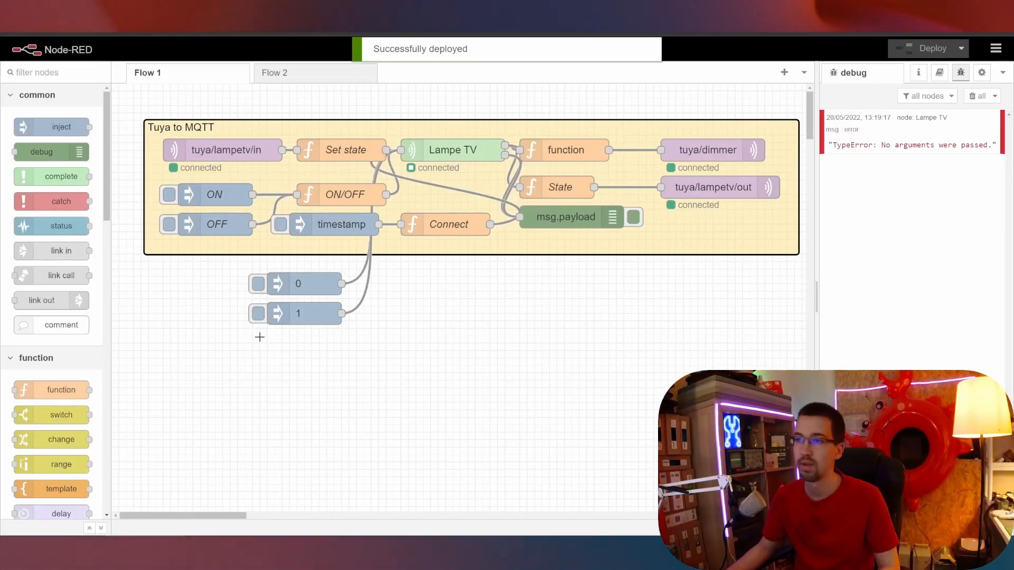
Send 1 to Lampe TV and open the tuya node's help text.
click(258, 314)
click(453, 150)
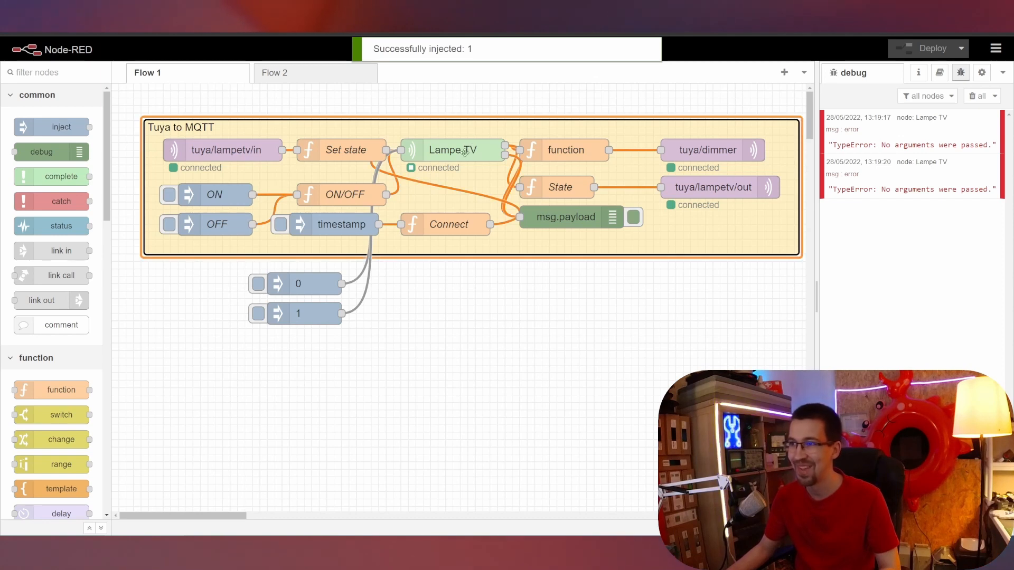
click(939, 72)
Read the help's dps and set input descriptions, then return to the Debug messages.
scroll(900, 325, down, 5)
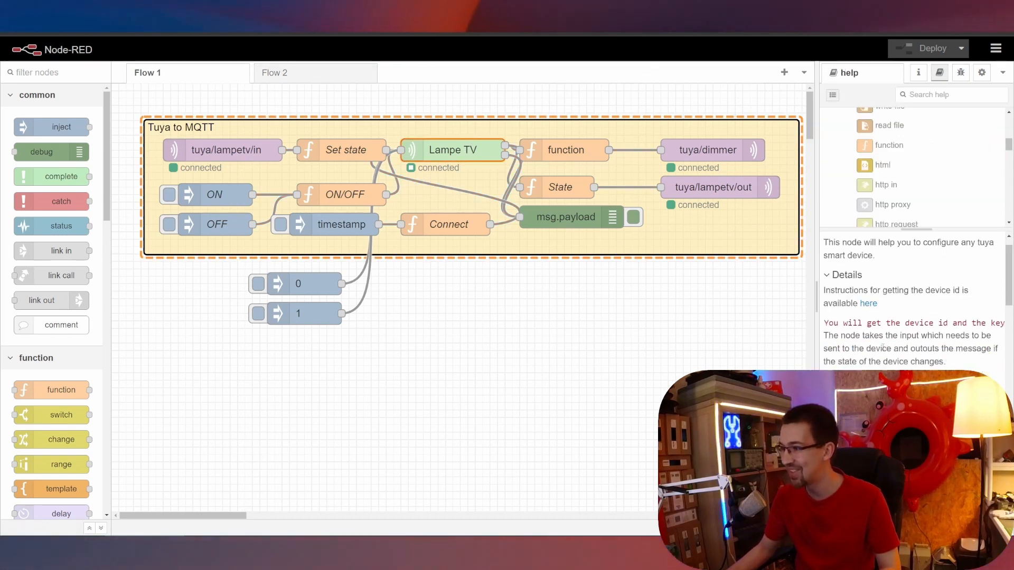
scroll(900, 325, down, 3)
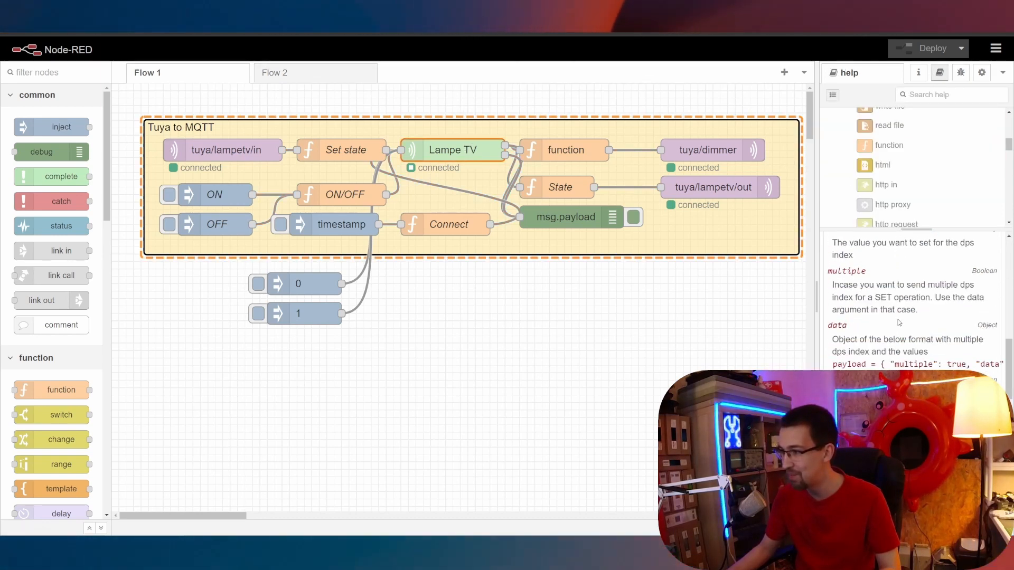
scroll(899, 324, up, 5)
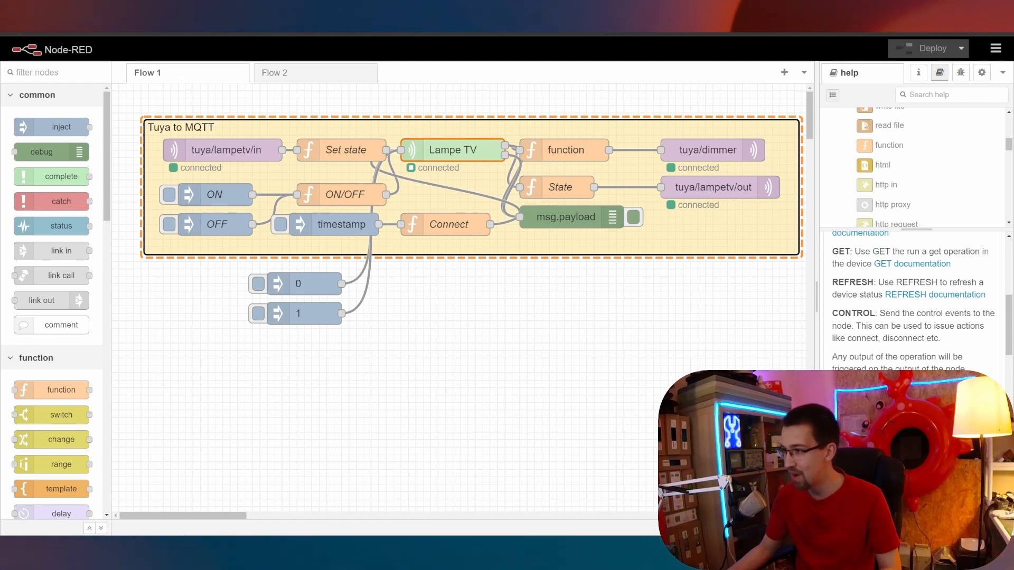
scroll(833, 325, down, 3)
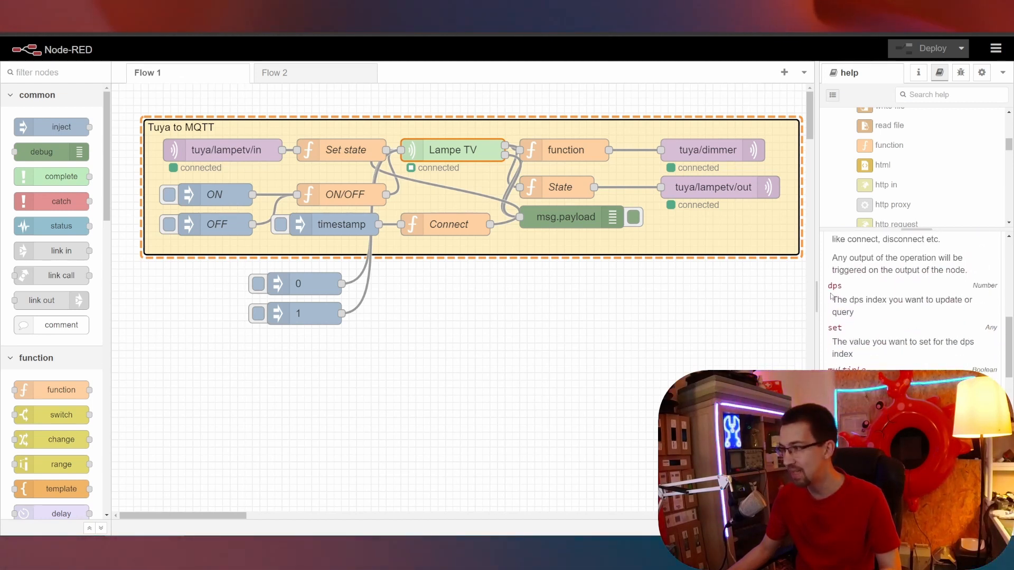
drag(837, 281, 975, 343)
click(847, 311)
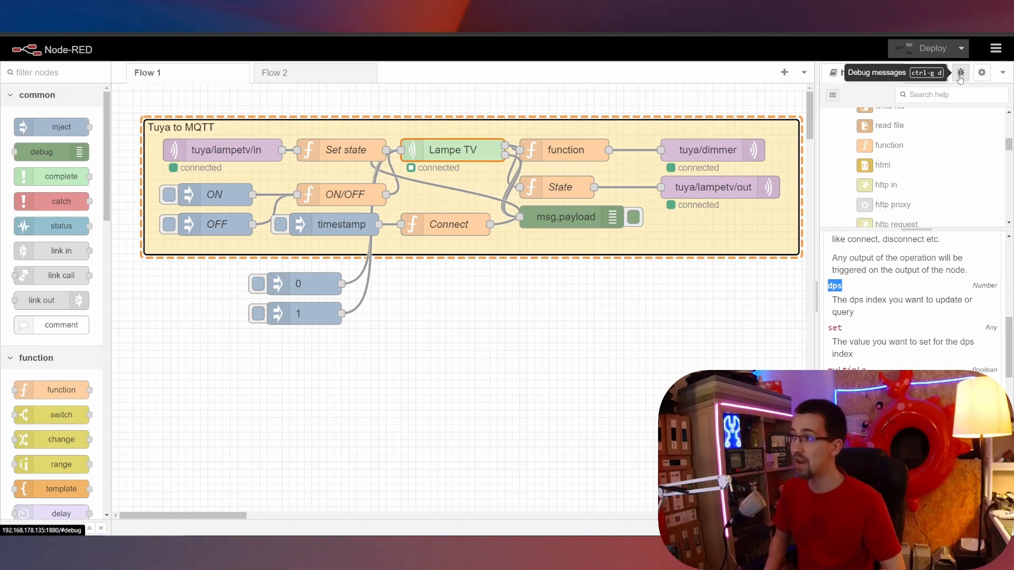
click(960, 72)
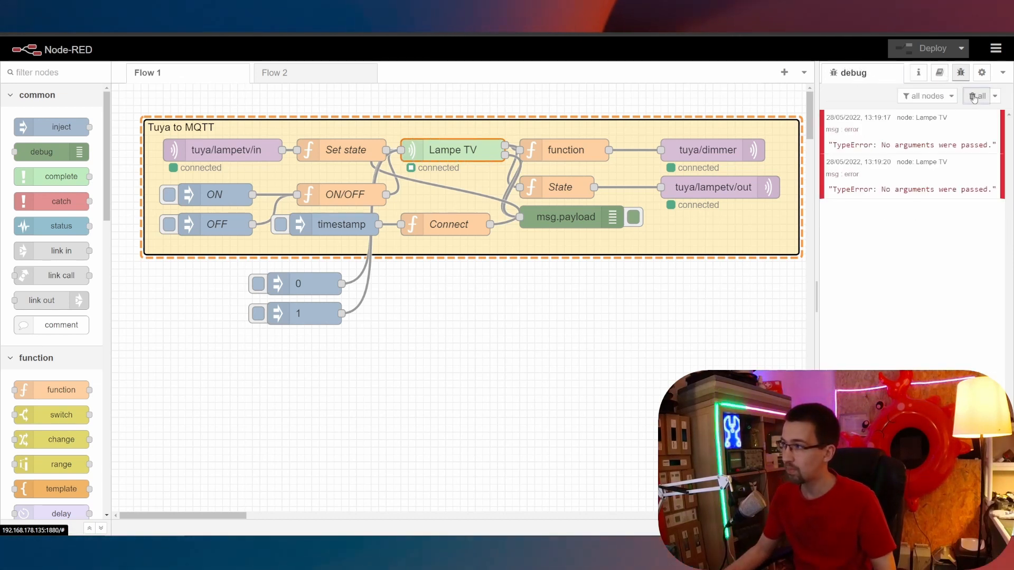
Clear old errors, expand two Lampe TV messages down to dps showing 20: false, then clear again.
click(977, 96)
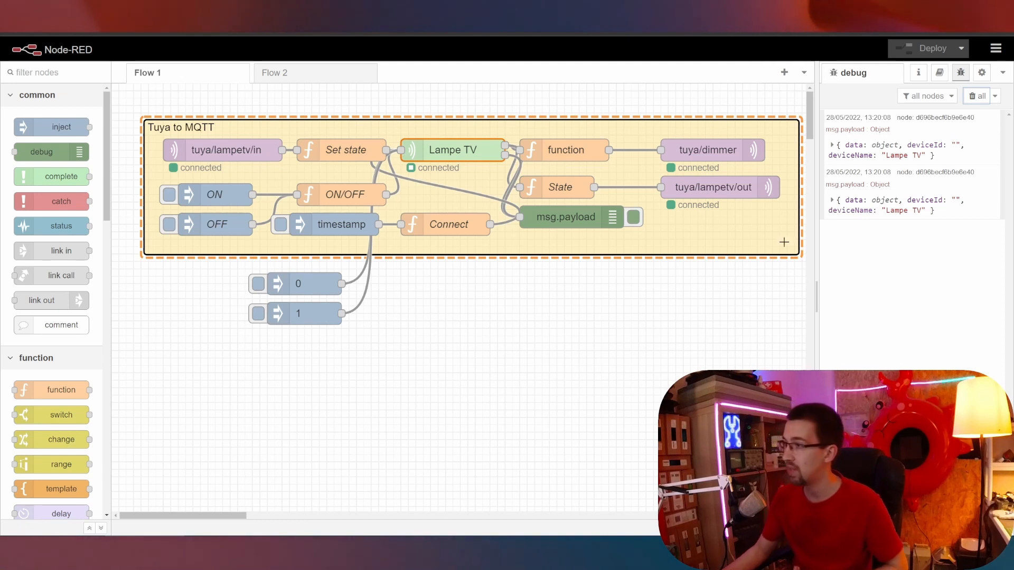
click(832, 144)
click(834, 159)
click(842, 173)
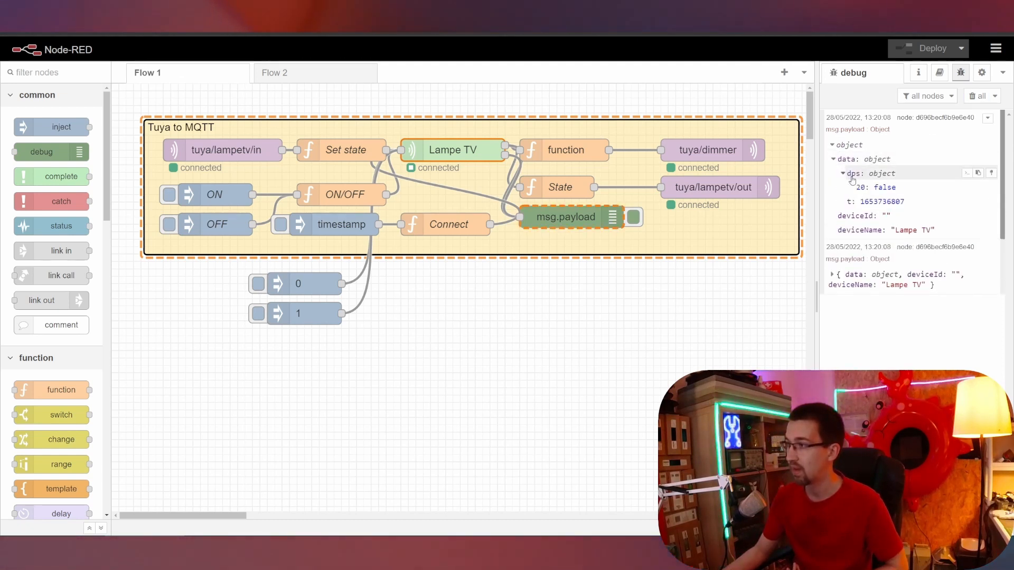
click(864, 277)
click(857, 290)
click(974, 96)
Review the ON/OFF function's dps 20 code and close it without changes.
double_click(345, 194)
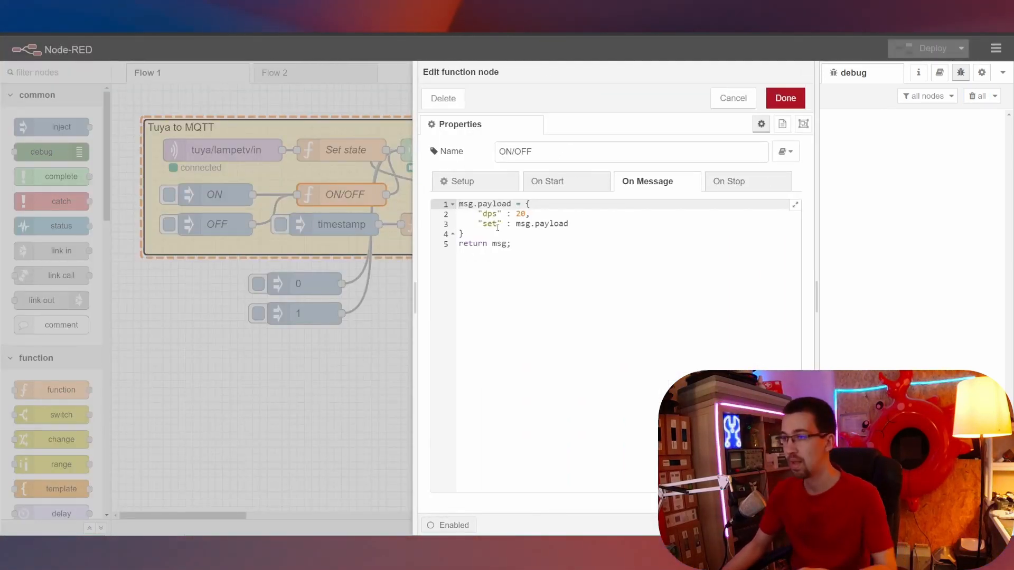
key(ctrl+plus)
key(ctrl+plus)
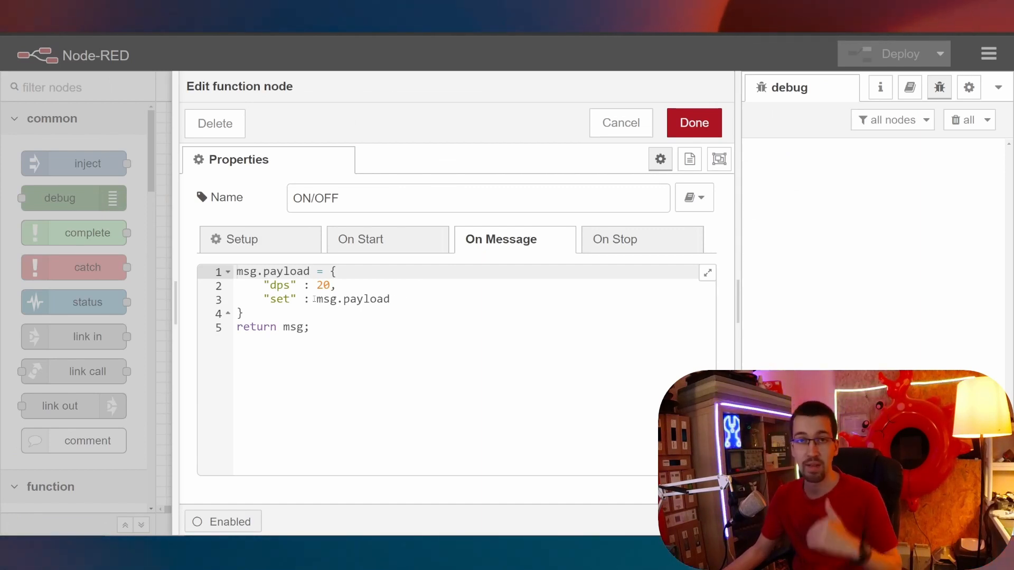
key(ctrl+minus)
key(ctrl+minus)
click(761, 90)
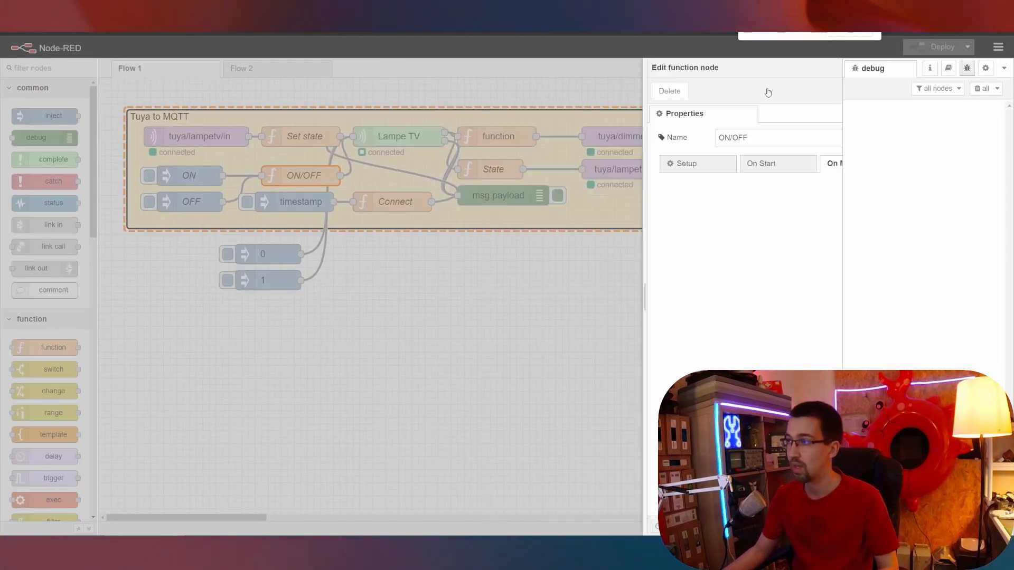
Delete the 0 and 1 test inject nodes and deploy the flow.
drag(343, 311, 193, 240)
key(Delete)
click(940, 47)
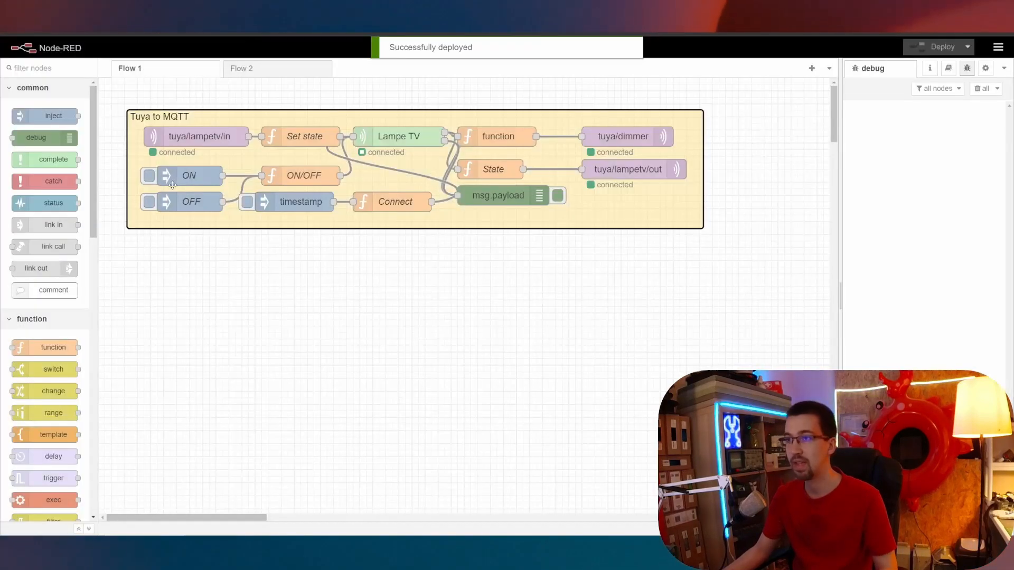
Toggle the lamp off and on three times via the OFF and ON injects, then clear the debug log.
click(149, 202)
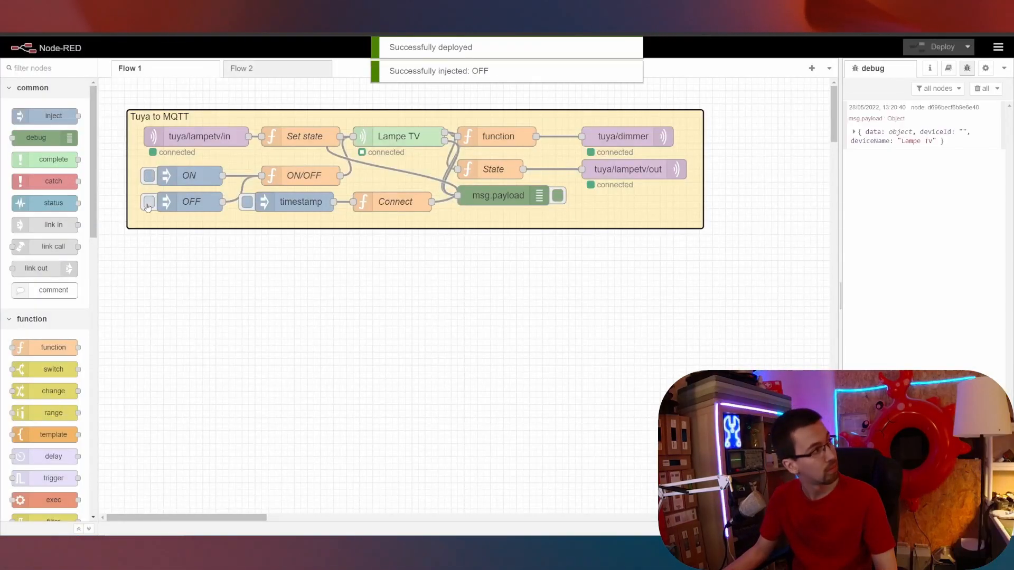
click(150, 176)
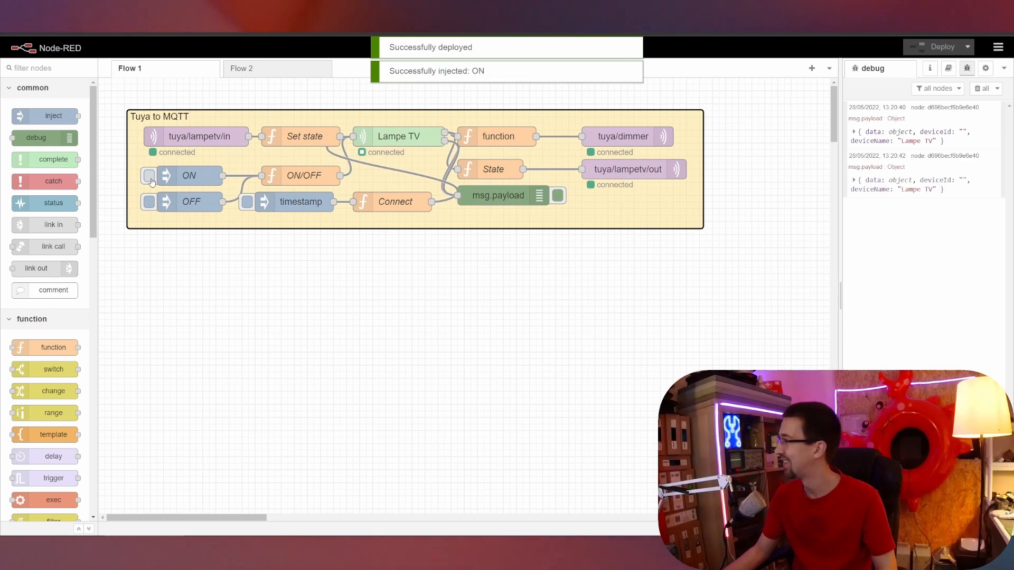
click(149, 203)
click(149, 177)
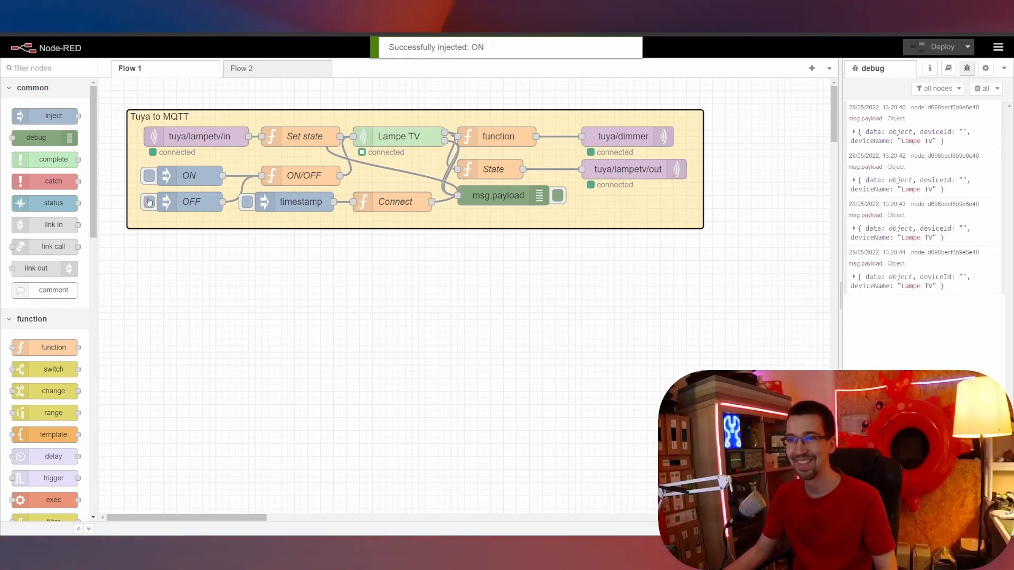
click(148, 204)
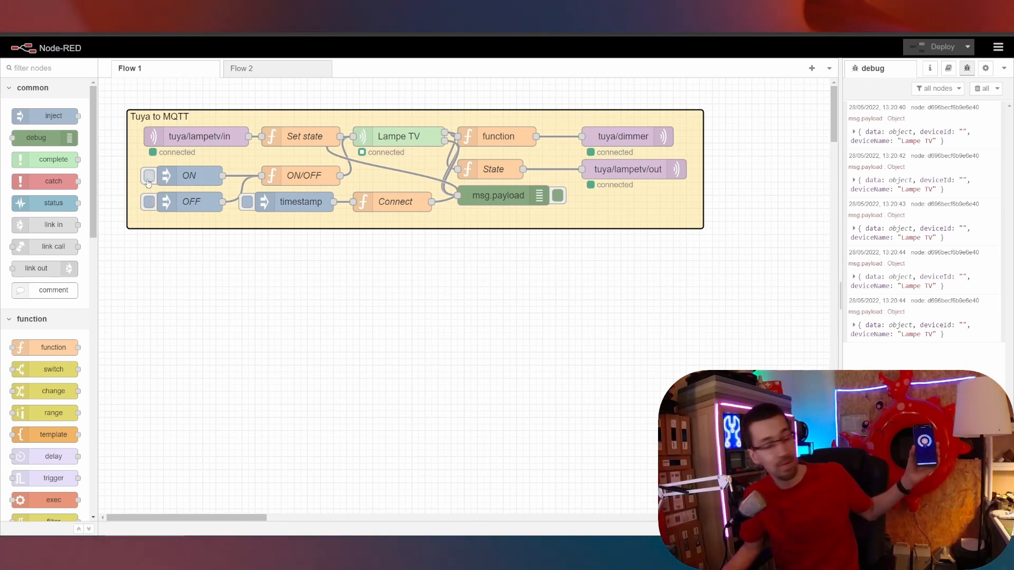
click(149, 178)
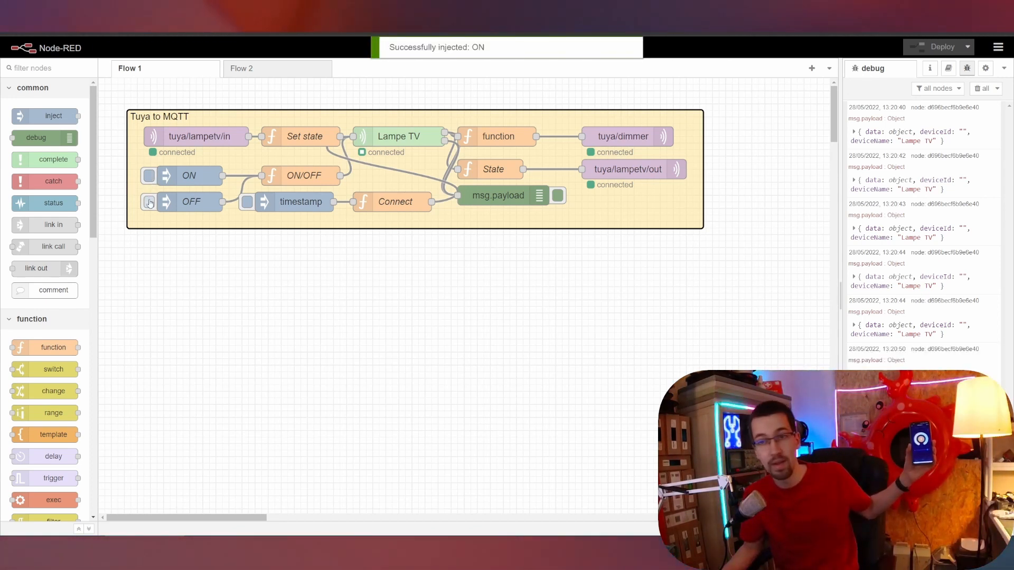
click(981, 89)
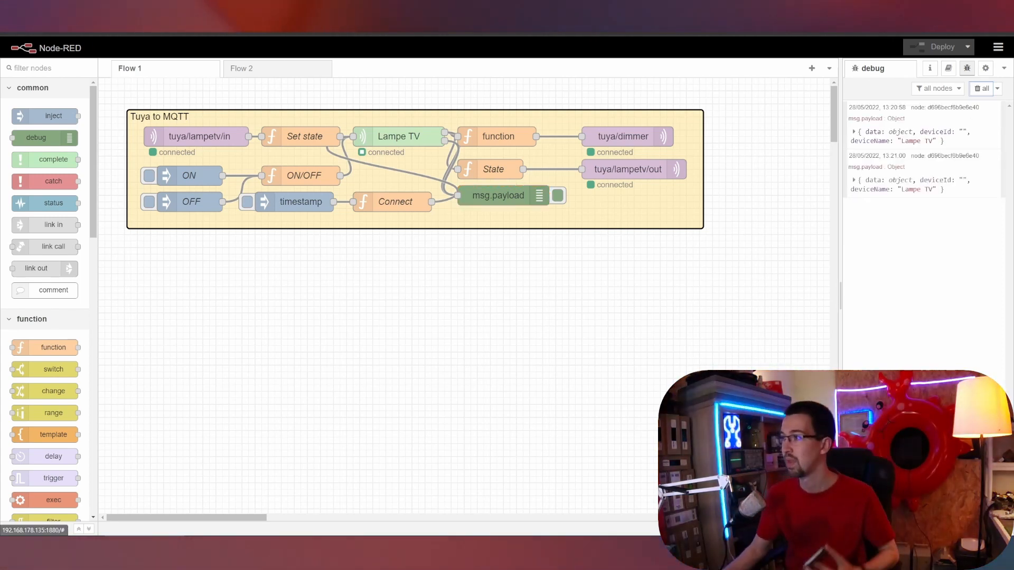
Expand the 13:21:00 debug message's dps data and highlight the 22: 366 value.
click(880, 194)
click(868, 192)
click(876, 205)
drag(874, 217, 900, 217)
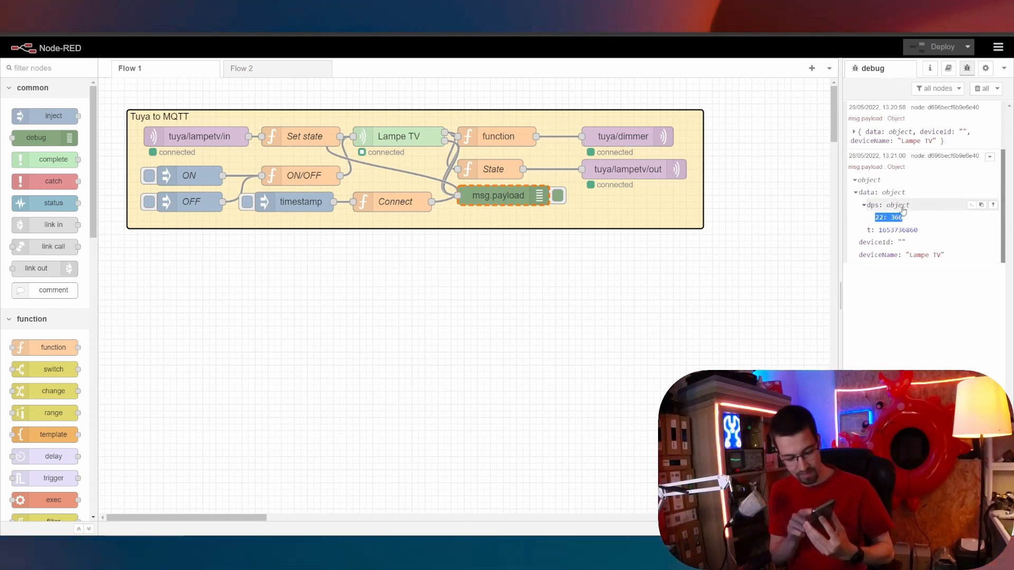
Inspect the 13:21:08 message's dps reading 22: 1000, then clear the debug log.
click(891, 303)
click(879, 307)
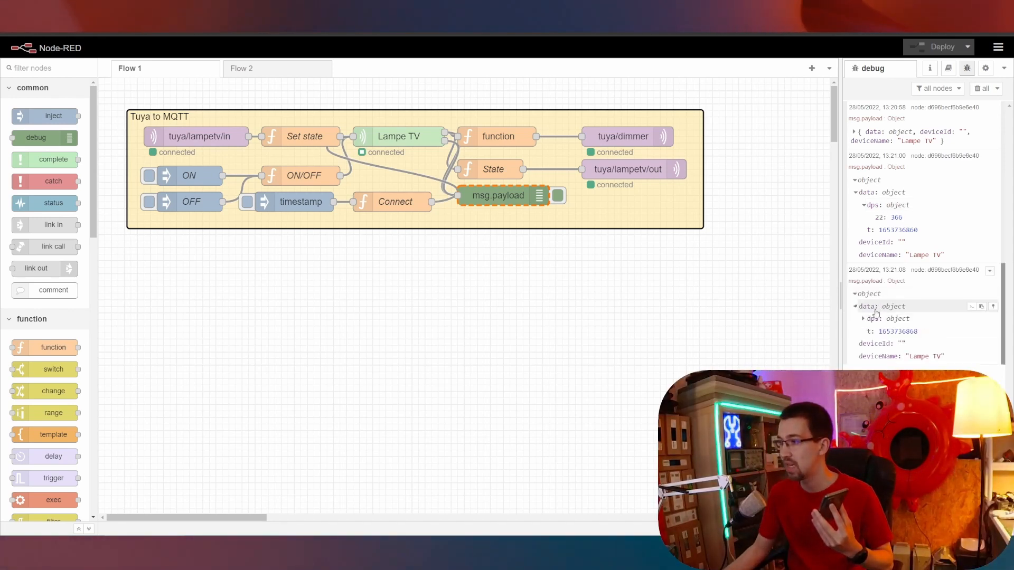
click(876, 318)
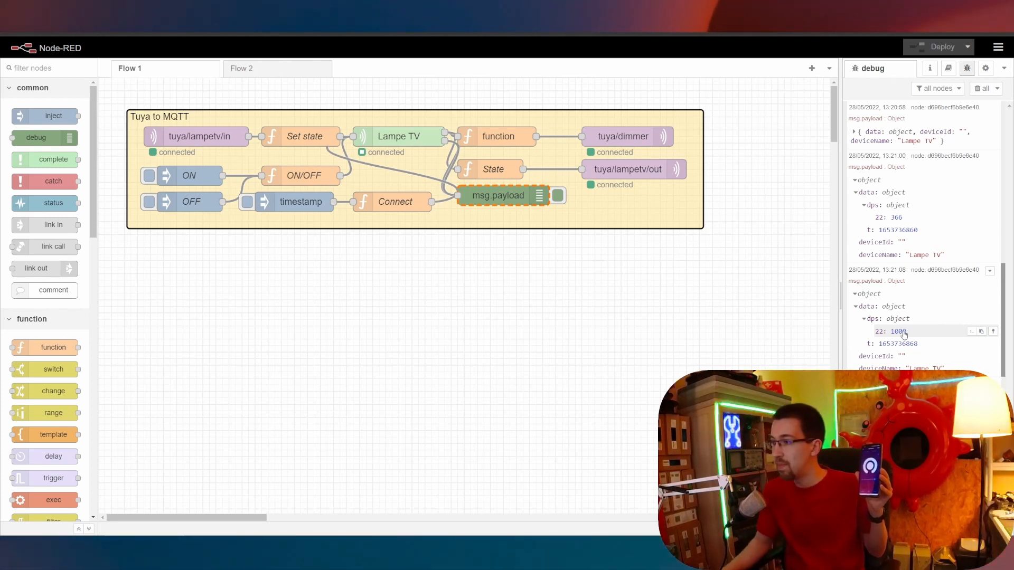
click(986, 90)
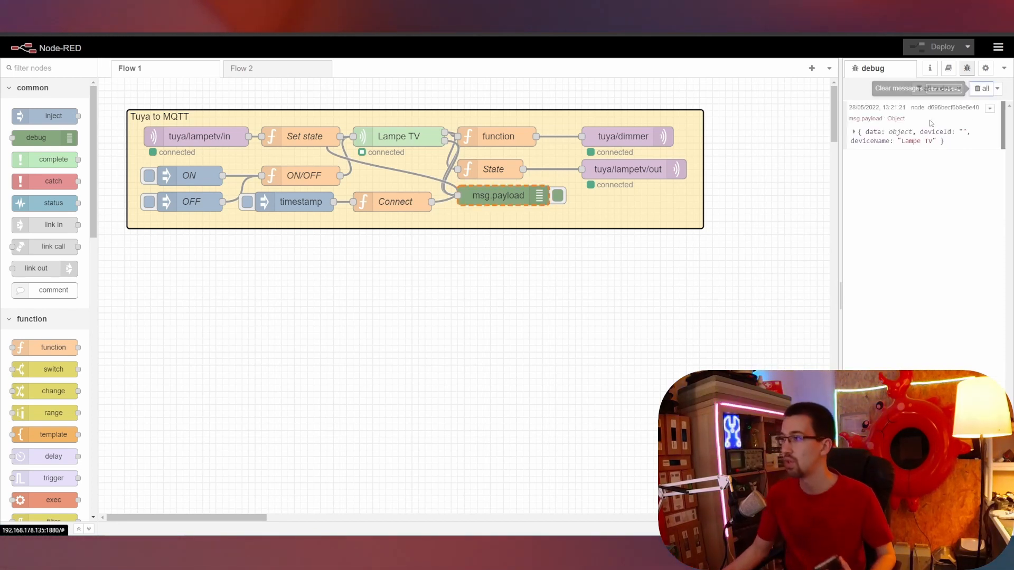
Expand the Lampe TV debug message's data to read dps 23: 303.
click(883, 132)
click(872, 133)
click(872, 146)
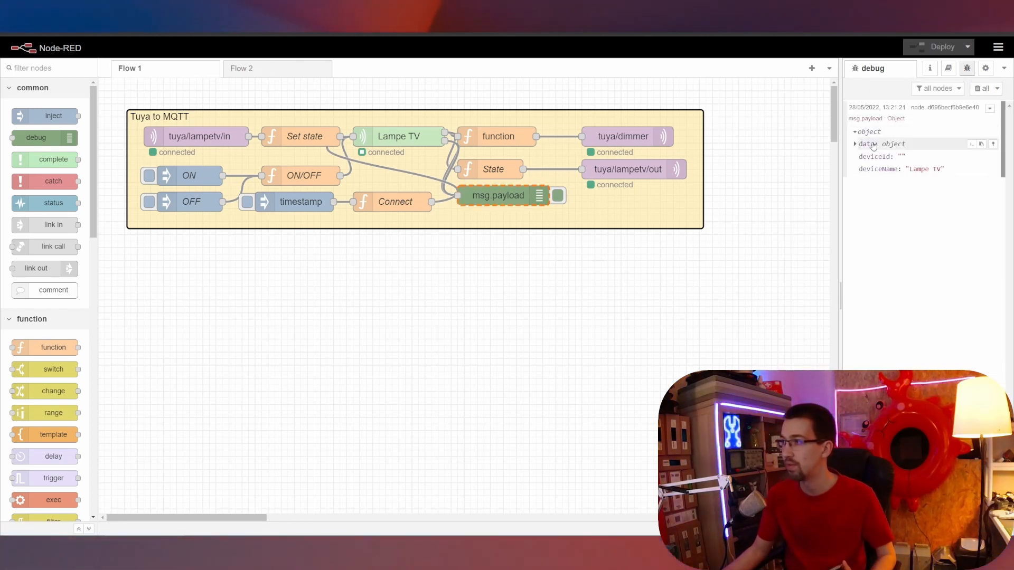
click(872, 145)
click(873, 158)
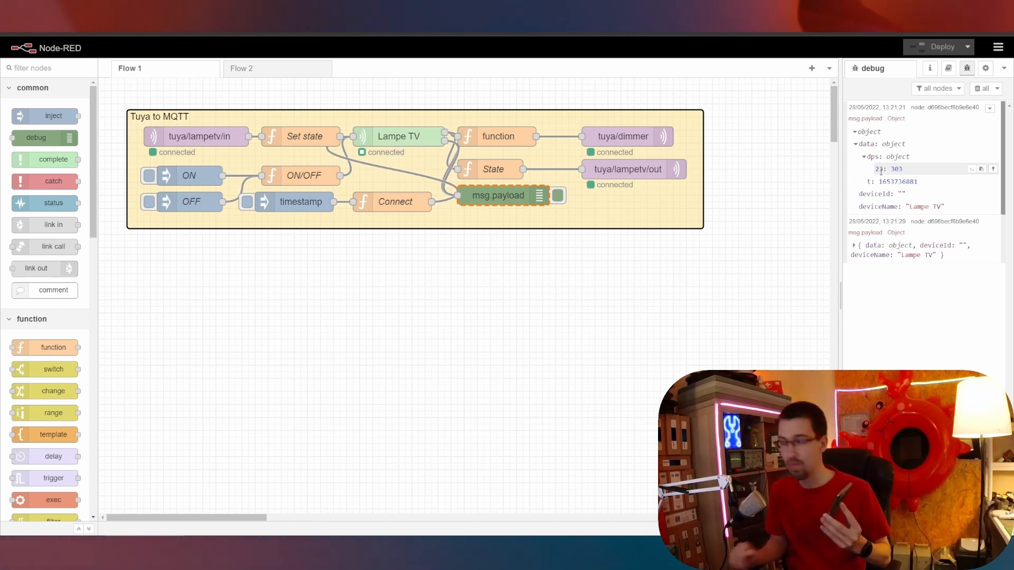
Read dps 23: 1000 in the 13:21:29 message, then clear all debug messages.
click(869, 261)
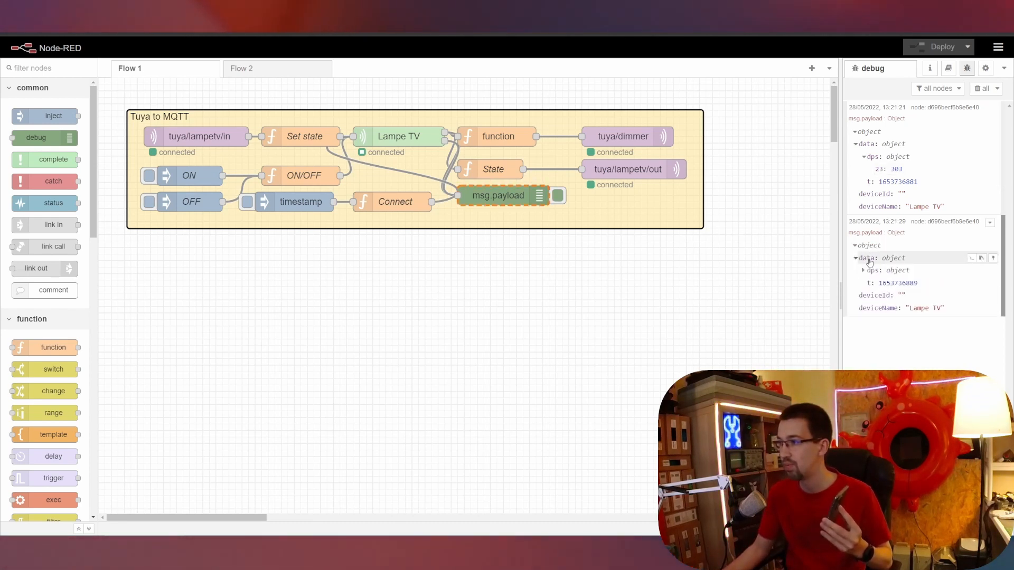
click(866, 261)
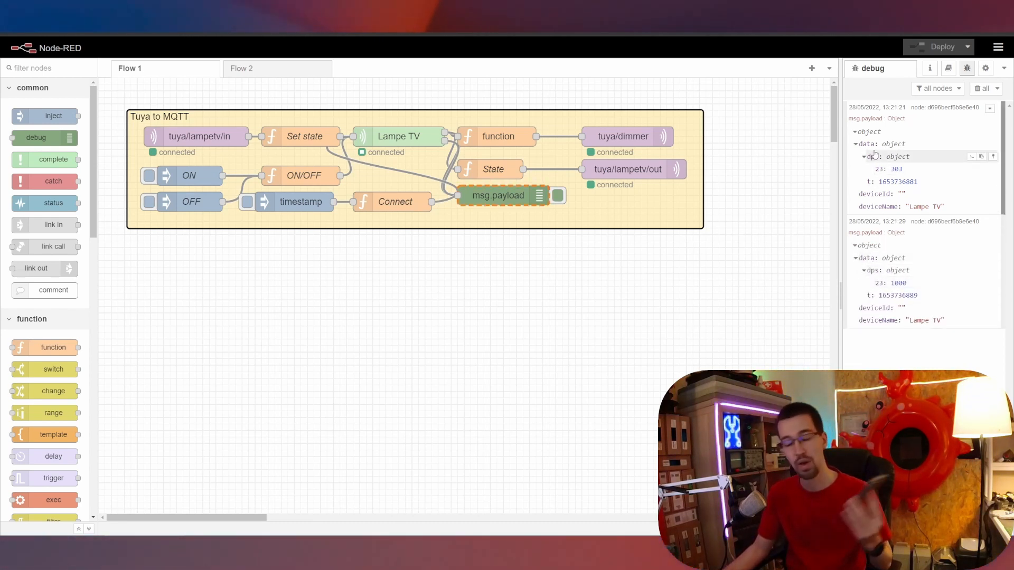
click(981, 88)
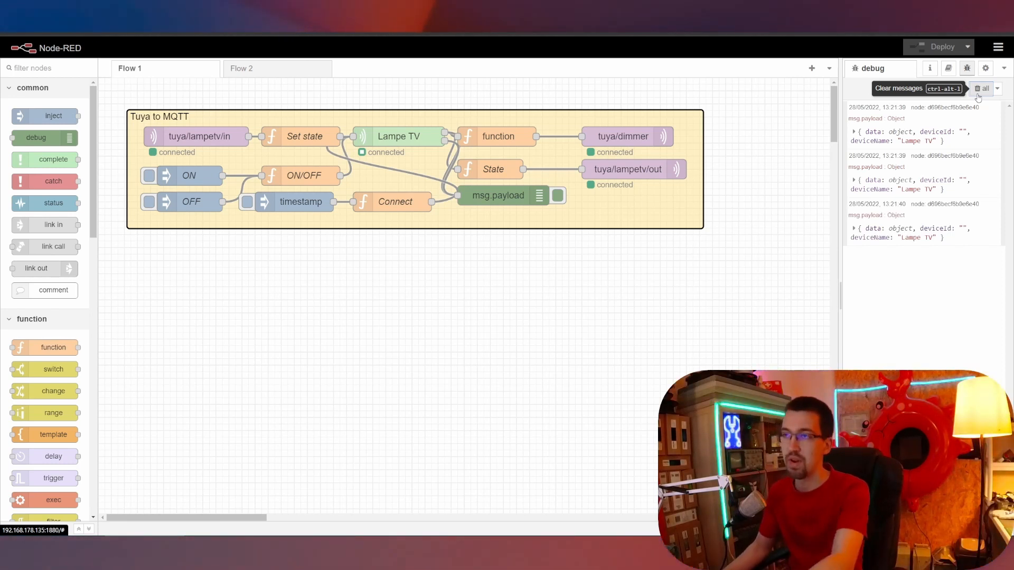
click(971, 93)
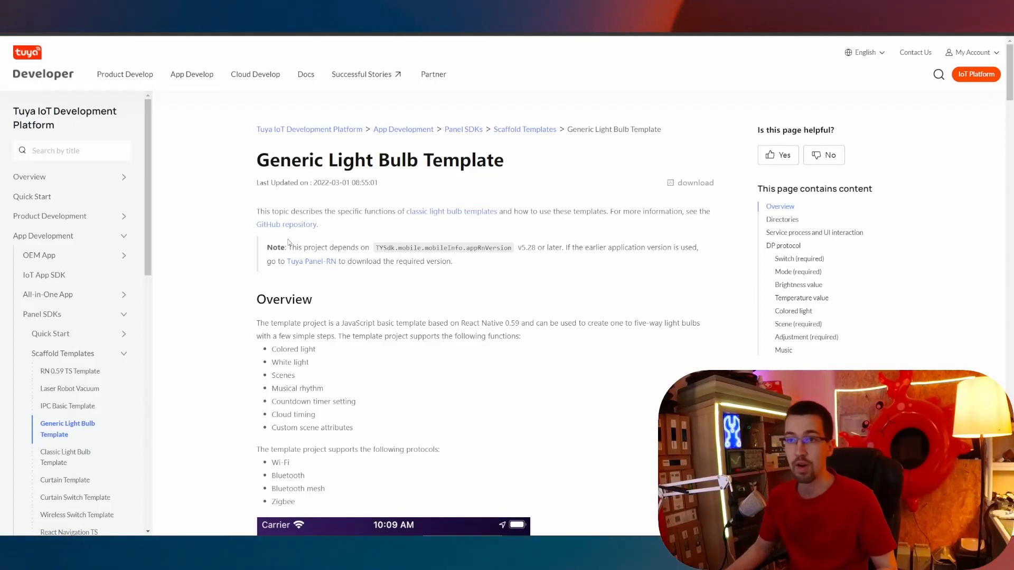
Scroll the Generic Light Bulb docs to the DP table and highlight Switch id 20.
scroll(42, 343, down, 2)
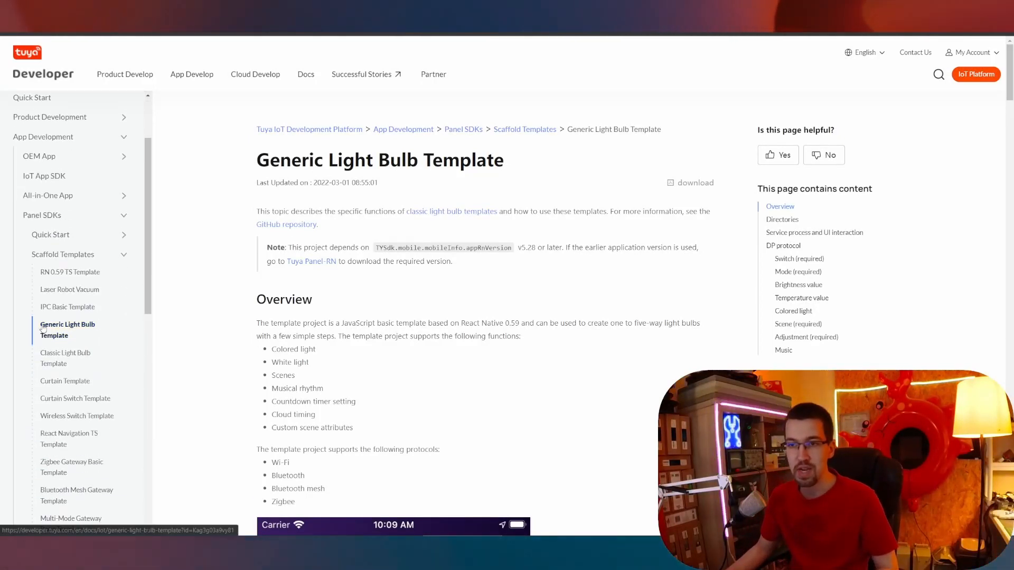
scroll(368, 162, down, 4)
scroll(369, 163, down, 3)
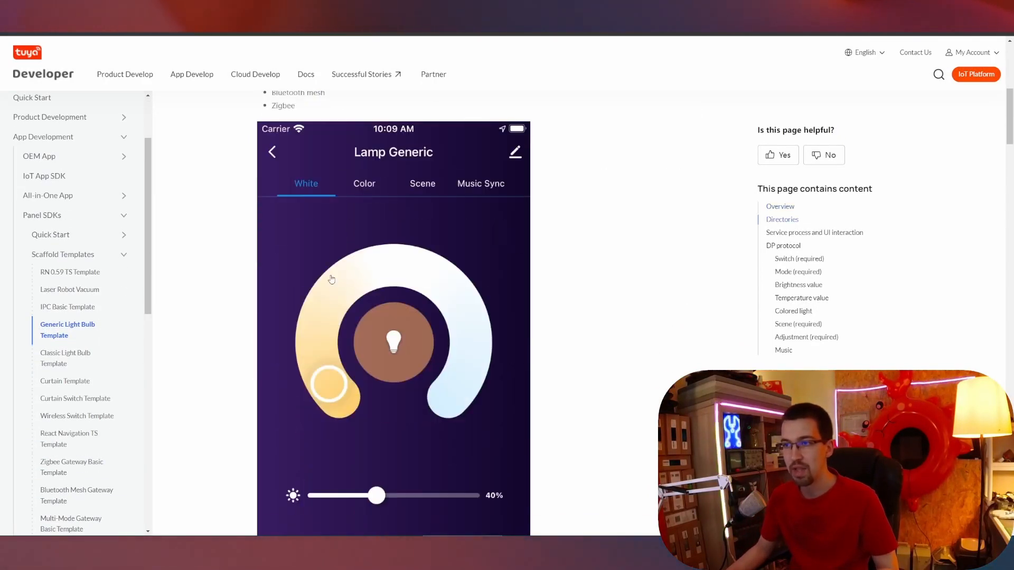
scroll(414, 262, down, 10)
scroll(410, 242, down, 4)
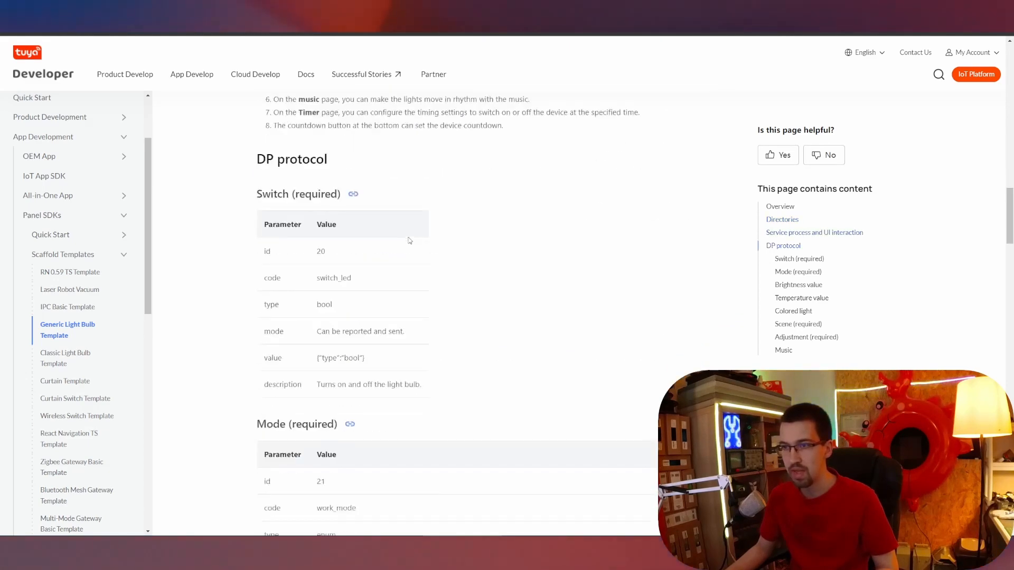
drag(311, 253, 342, 257)
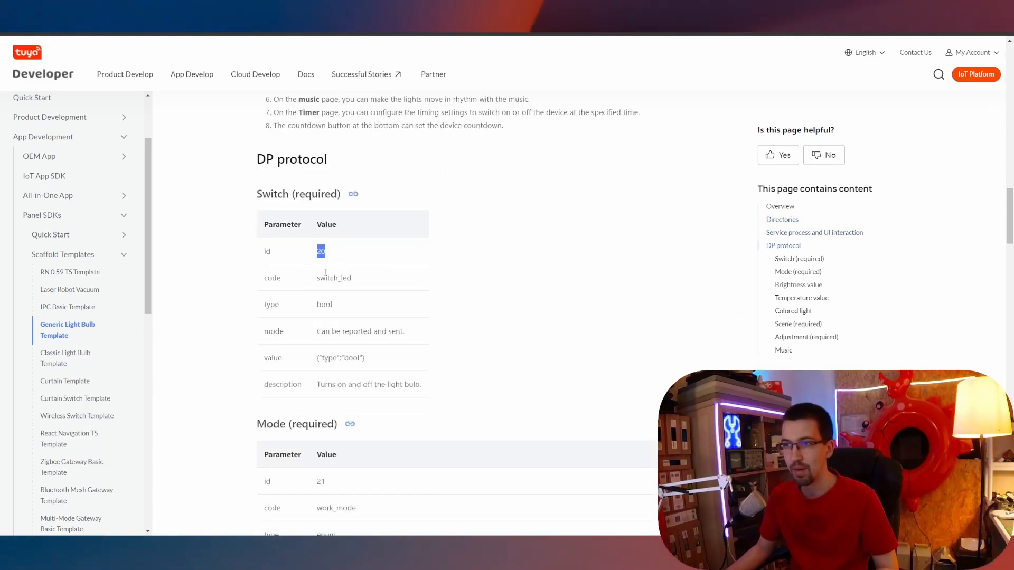
Scroll through the remaining DP protocol tables, then return to the Node-RED editor.
scroll(326, 273, down, 4)
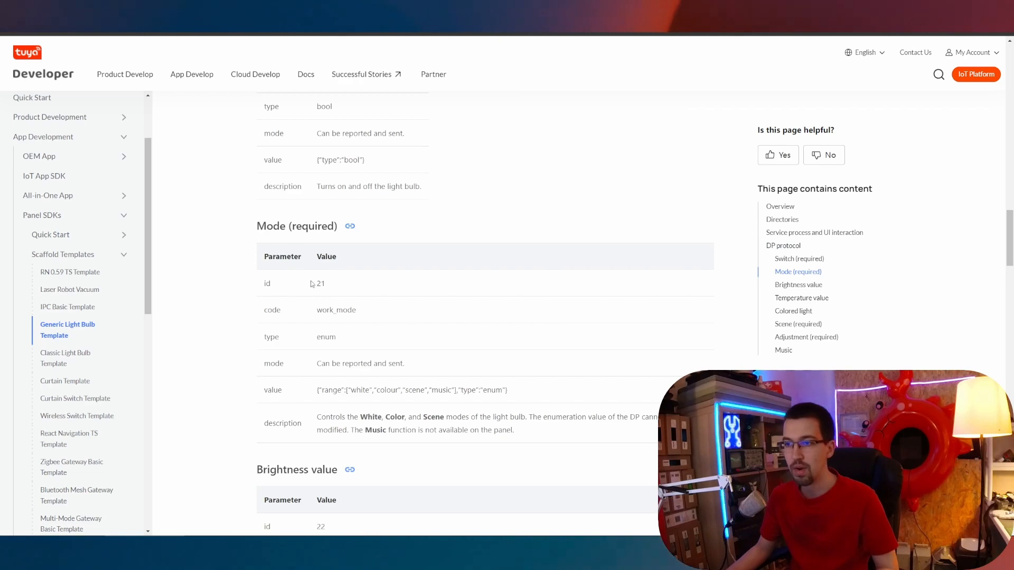
scroll(312, 284, down, 5)
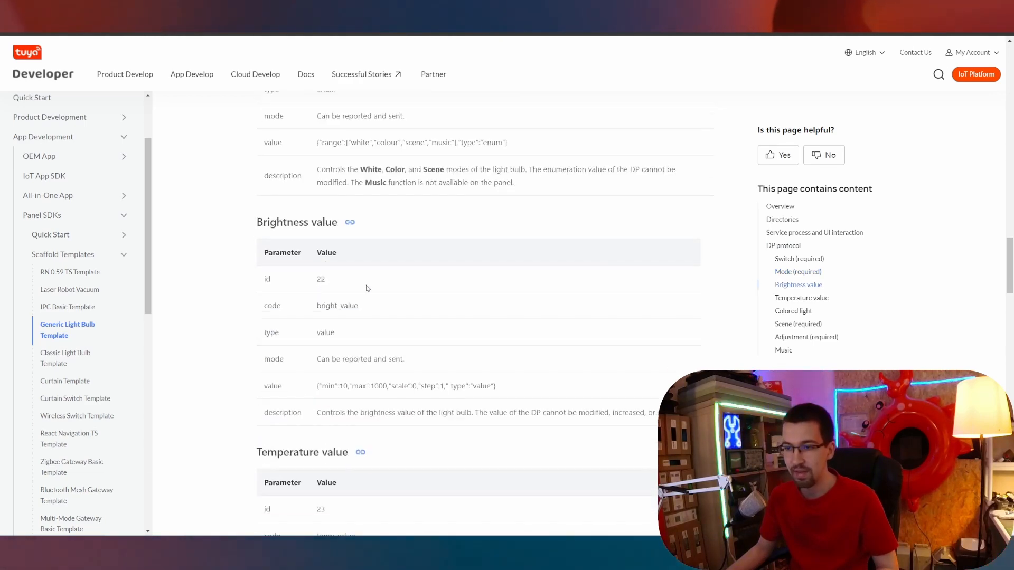
scroll(344, 294, down, 4)
scroll(325, 317, down, 4)
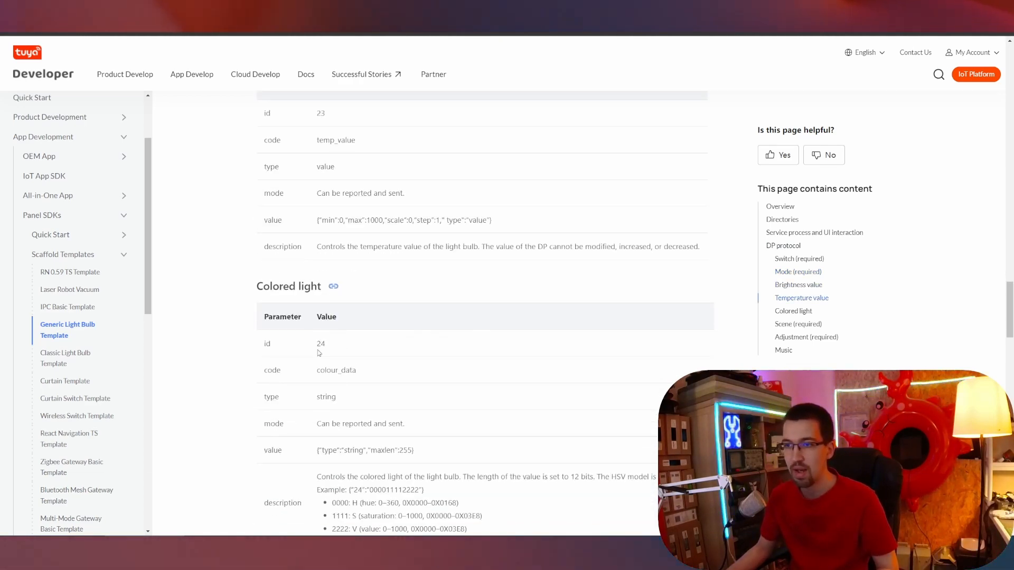
scroll(326, 359, down, 11)
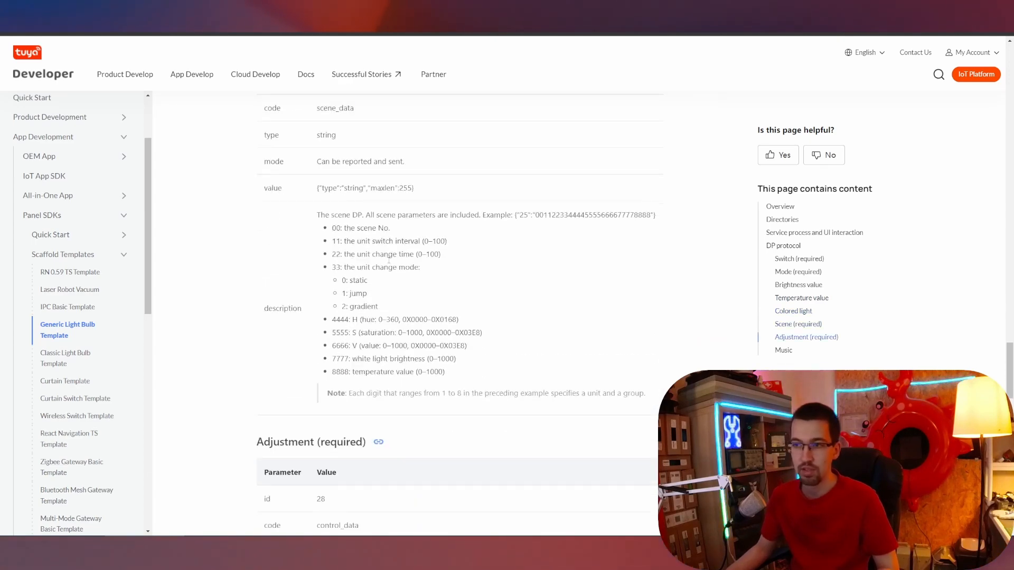
scroll(390, 269, down, 8)
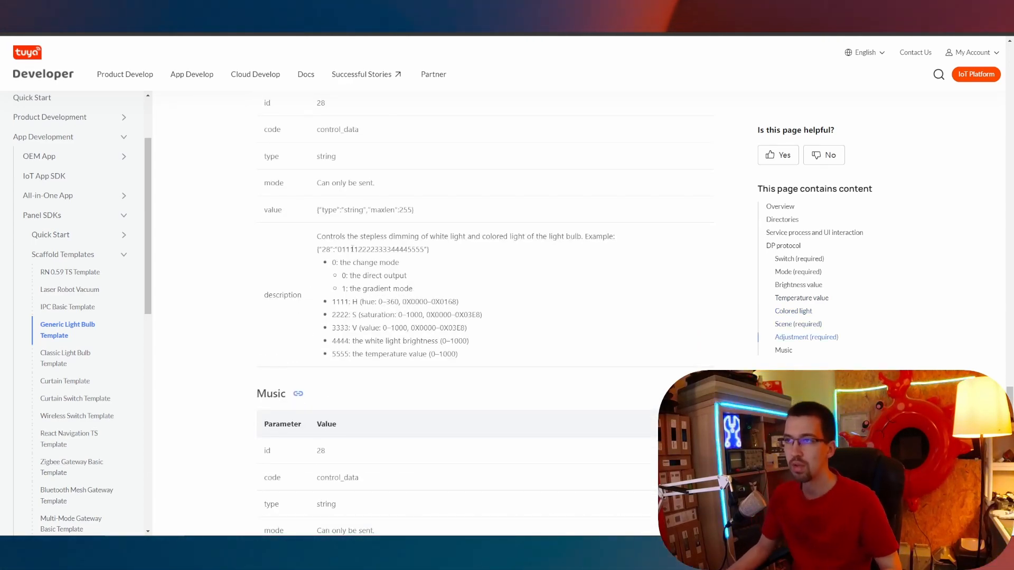
scroll(350, 249, up, 8)
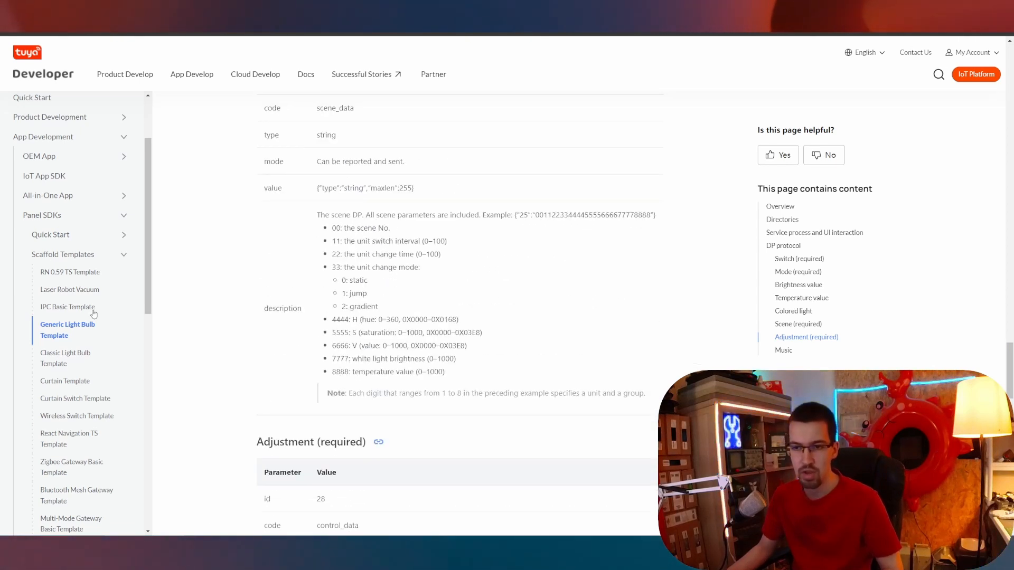
scroll(91, 317, down, 5)
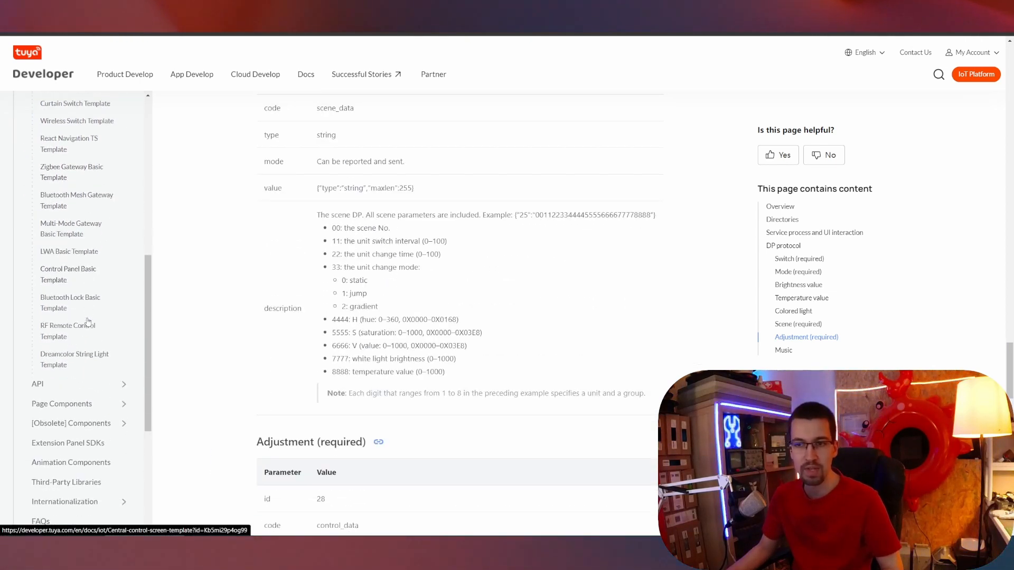
scroll(88, 321, down, 3)
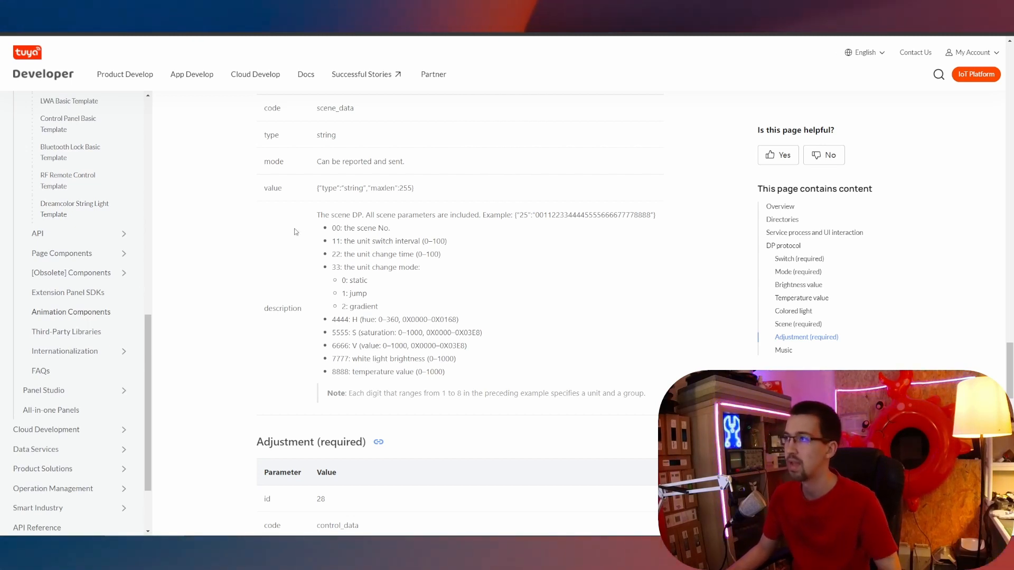
scroll(362, 264, up, 7)
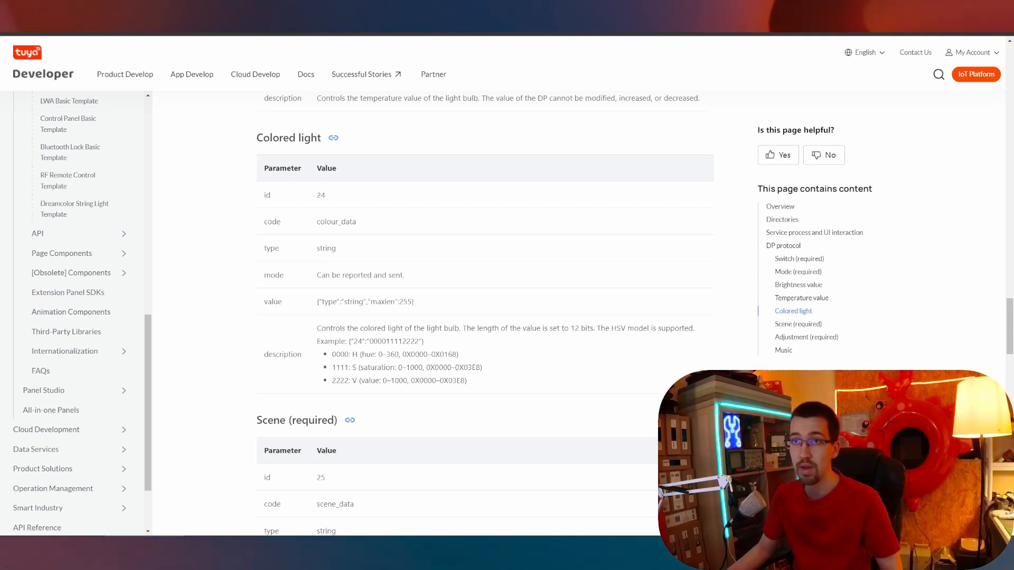
click(296, 7)
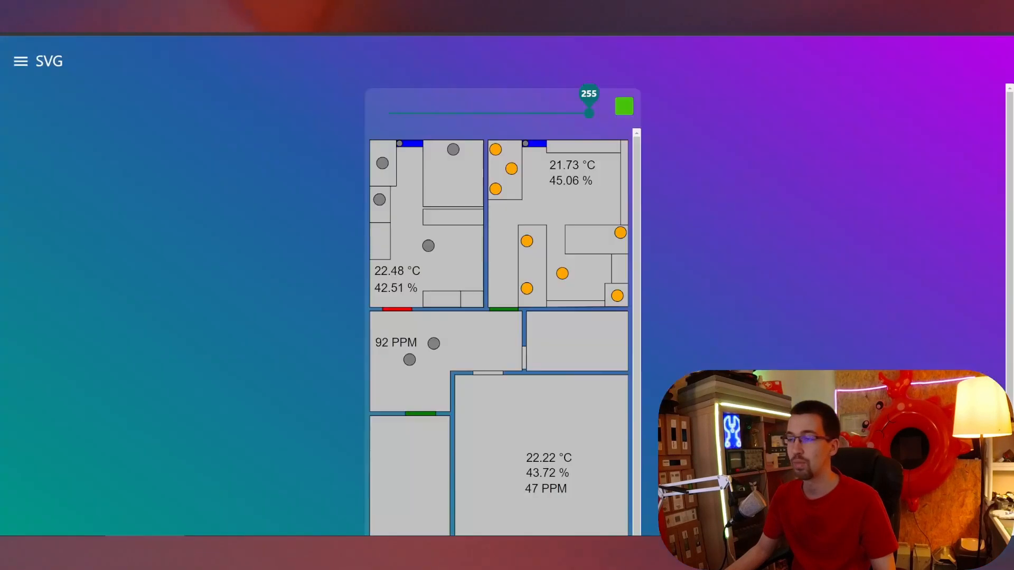
Bring up the SVG floor-plan dashboard in its browser tab.
click(280, 11)
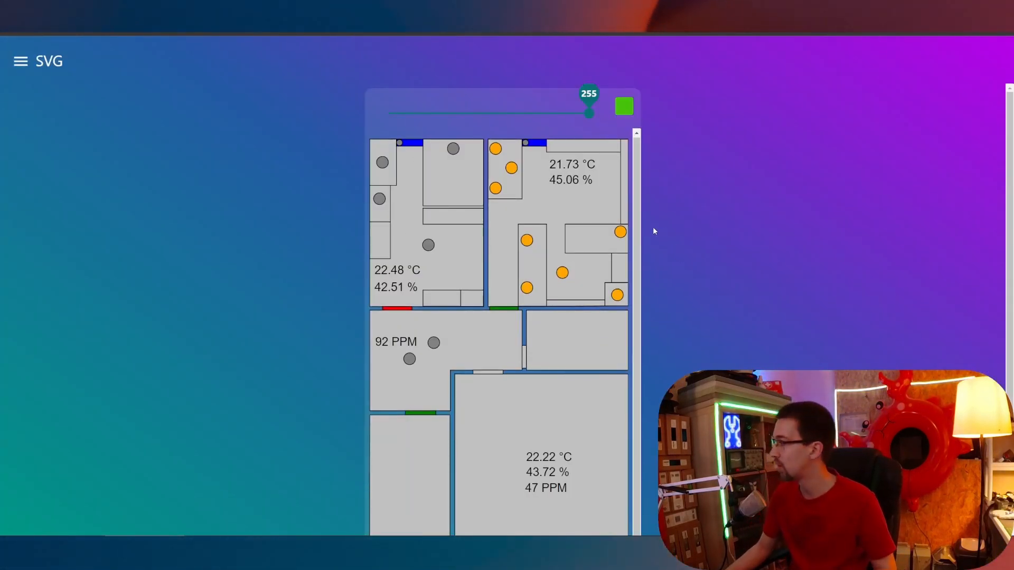
Switch off four lamps in the upper-right 21.73 °C room of the floor plan.
click(527, 289)
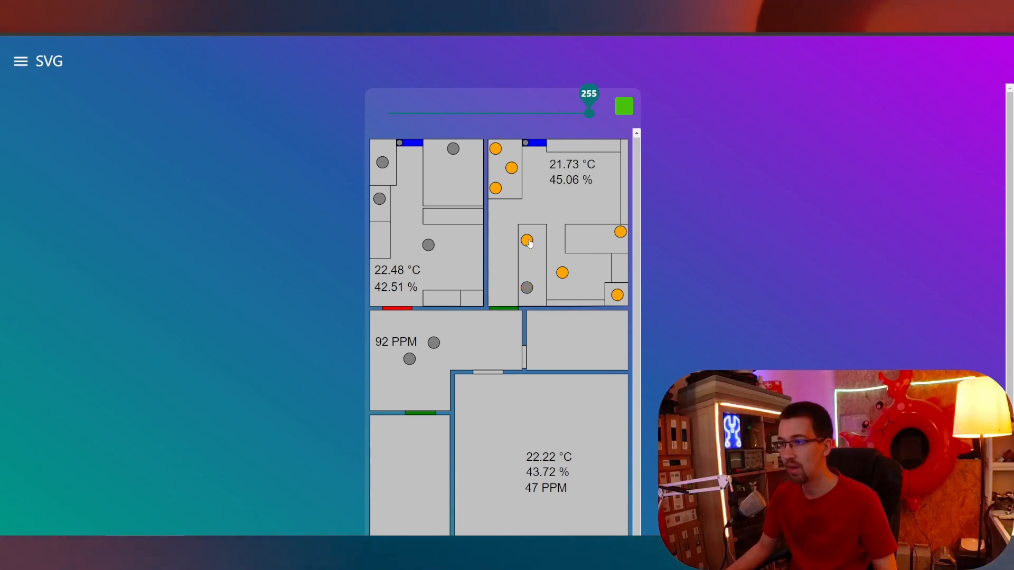
click(528, 242)
click(621, 232)
click(617, 295)
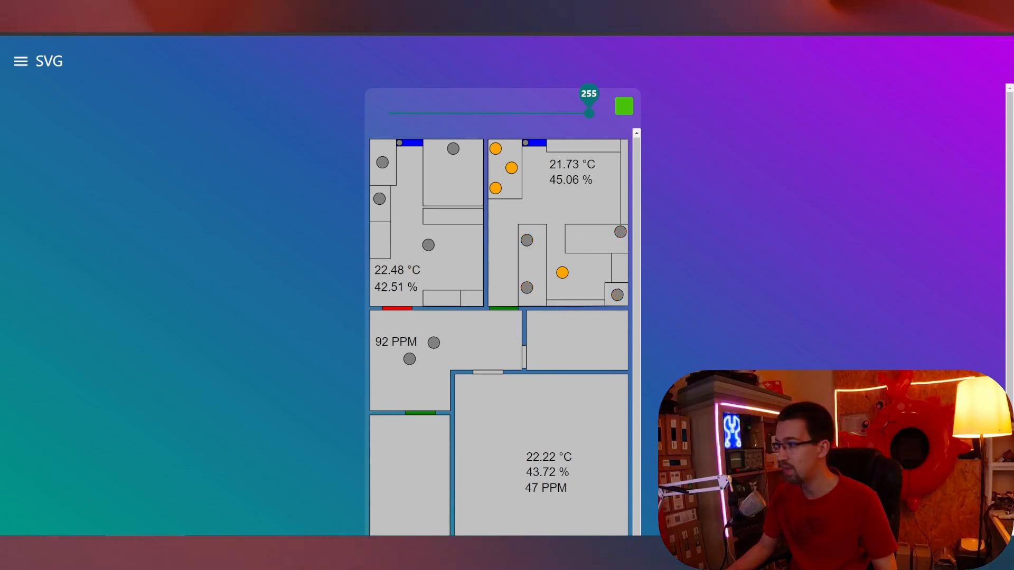